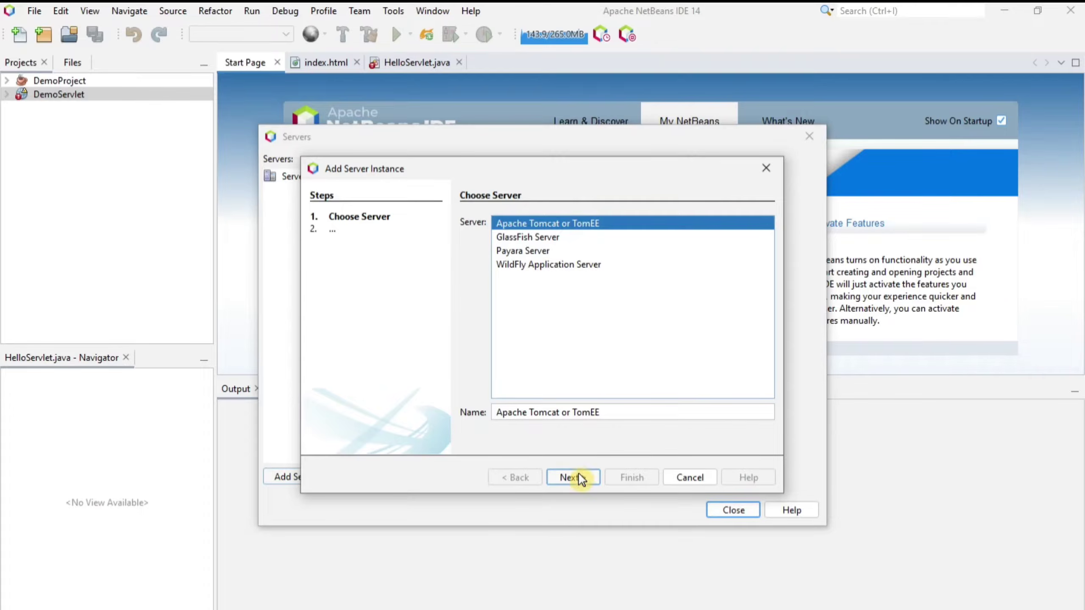
Advance to installation details and browse to C:\Program Files\Apache Software Foundation\Tomcat 10.0 for the server location.
click(574, 477)
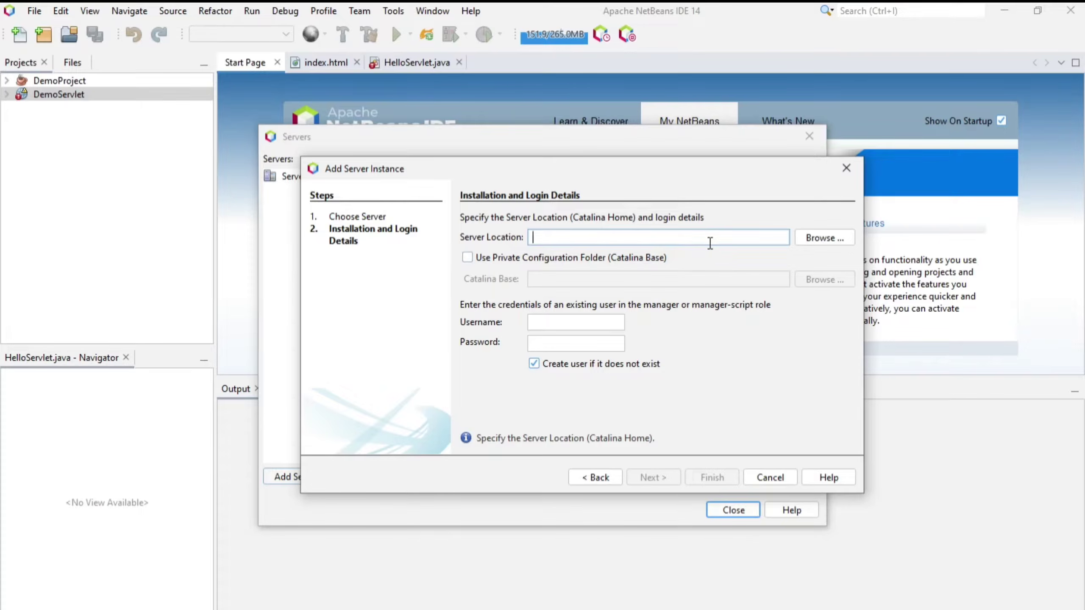
click(828, 243)
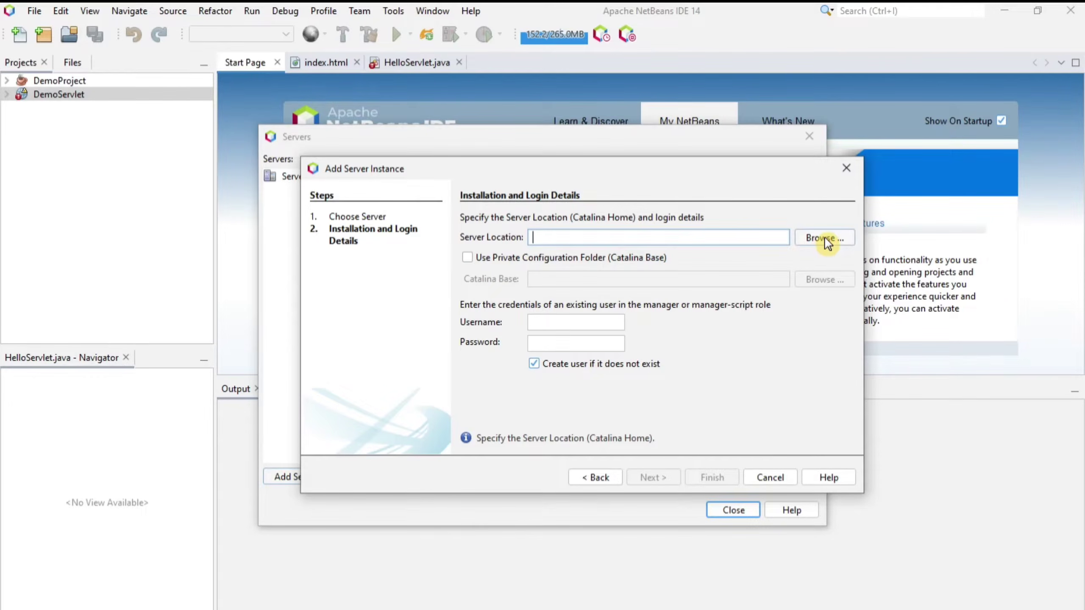
click(828, 243)
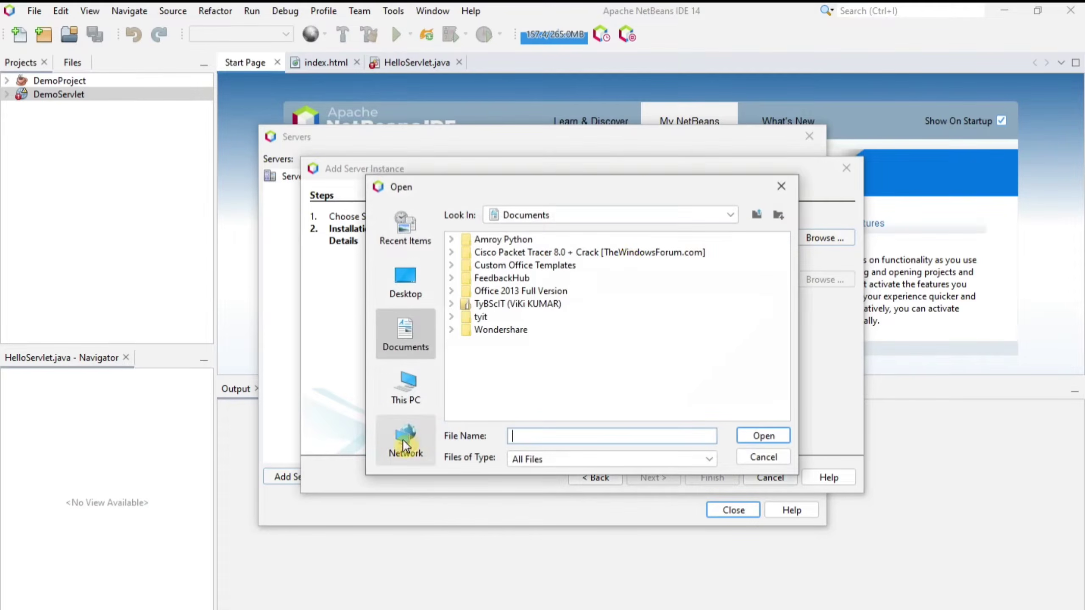
click(423, 406)
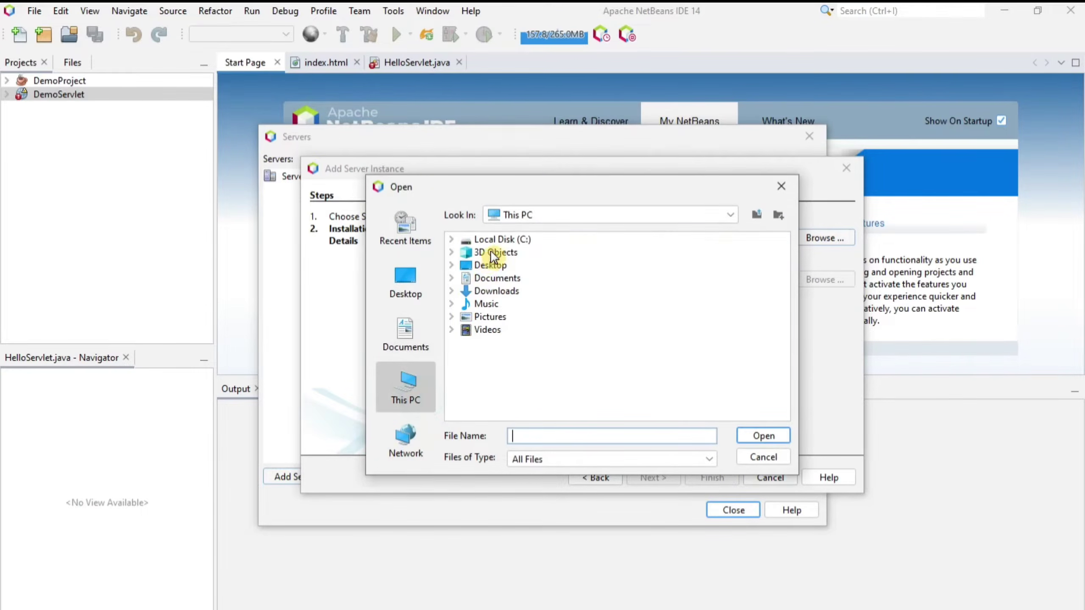
double_click(508, 240)
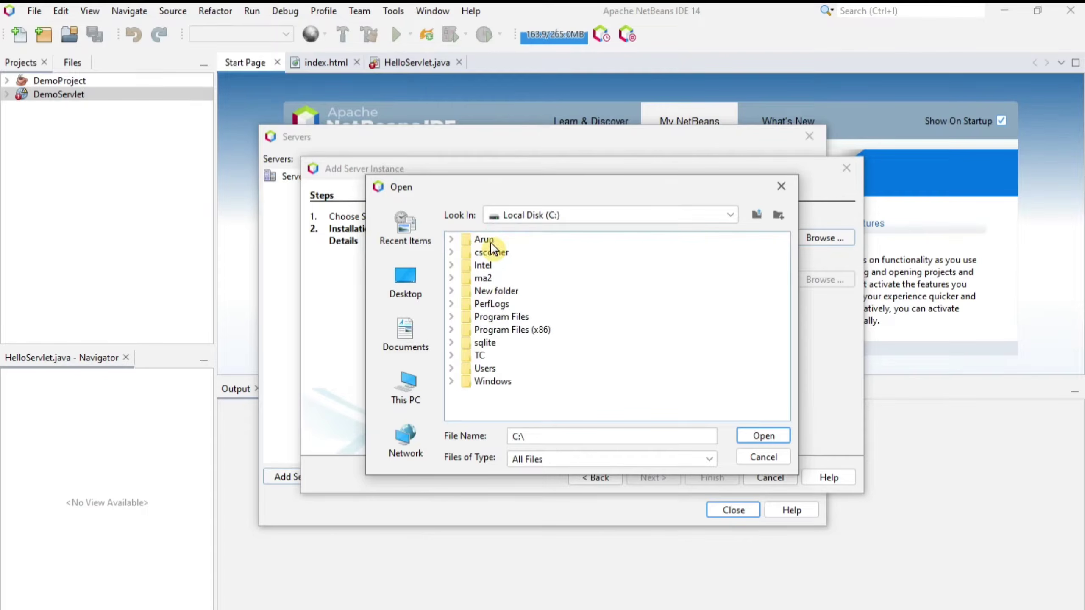
click(494, 317)
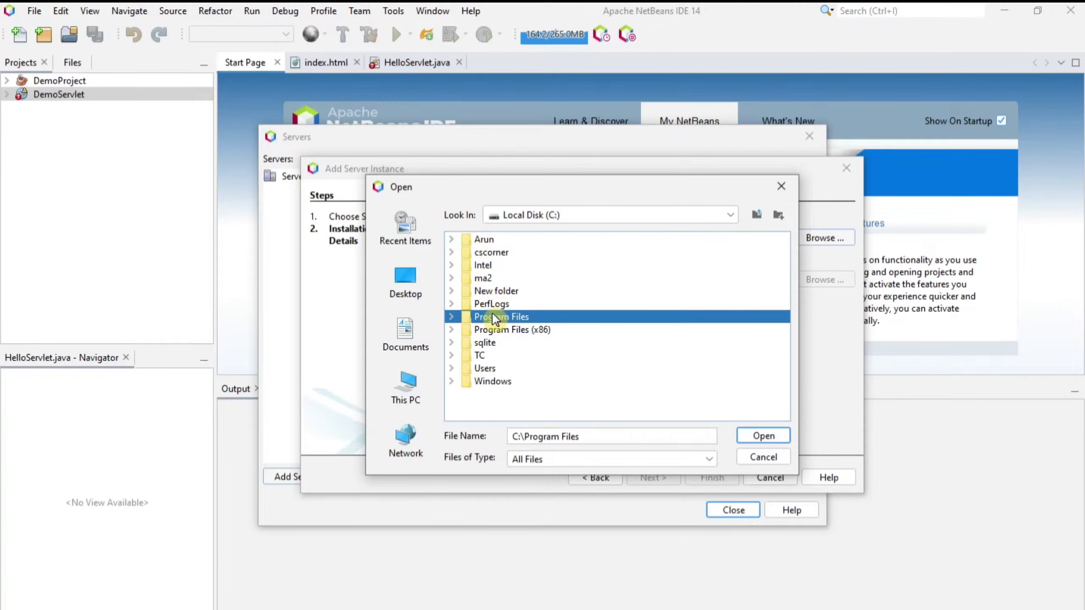
double_click(491, 316)
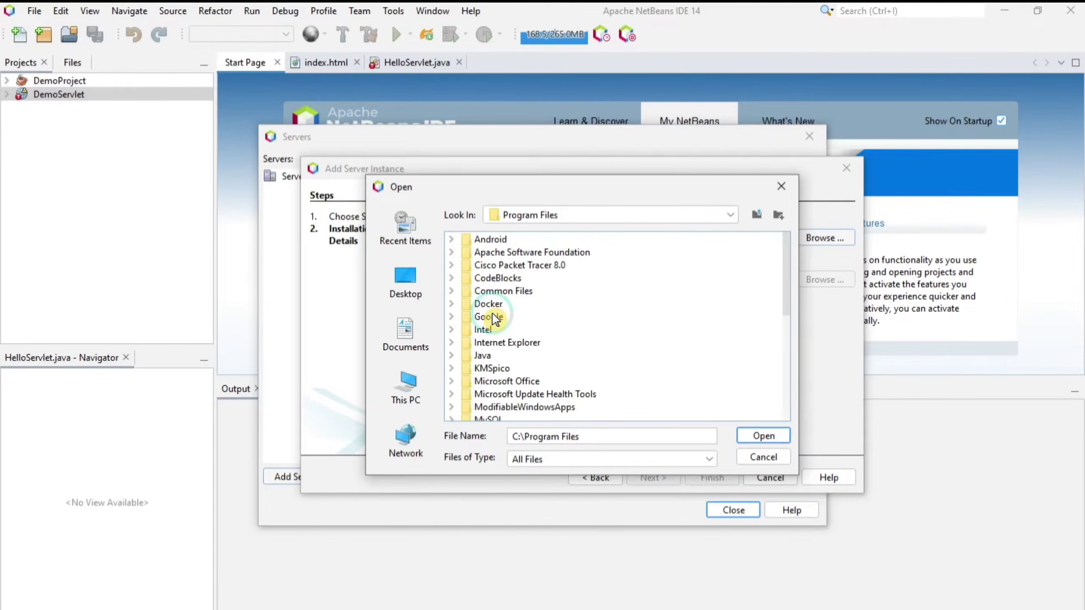
double_click(524, 252)
click(496, 239)
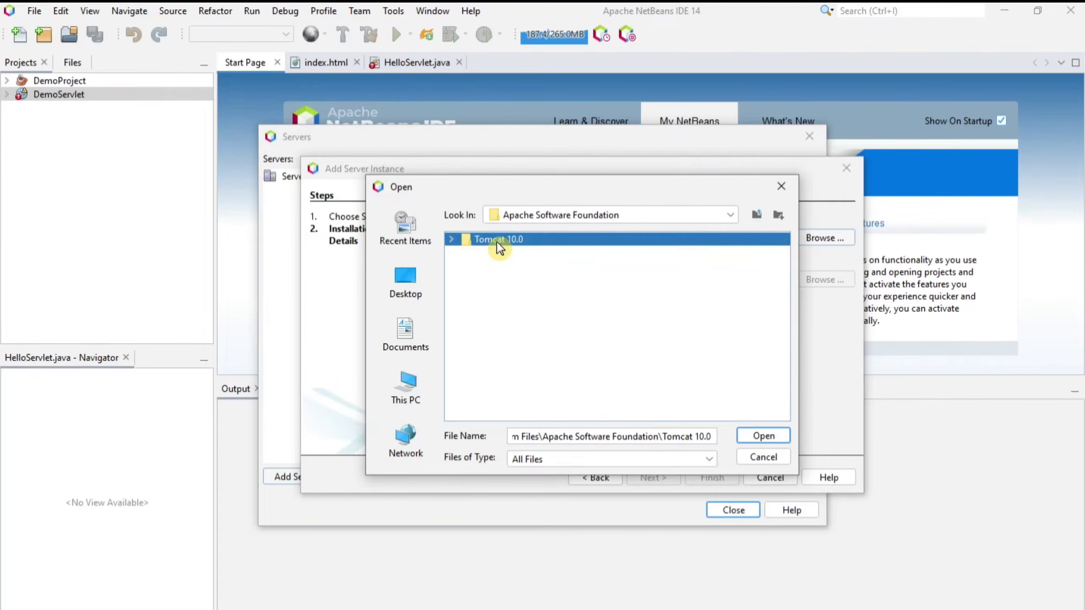
Use Tomcat 10.0 as server location, select the rejected path, and switch to File Explorer.
click(757, 440)
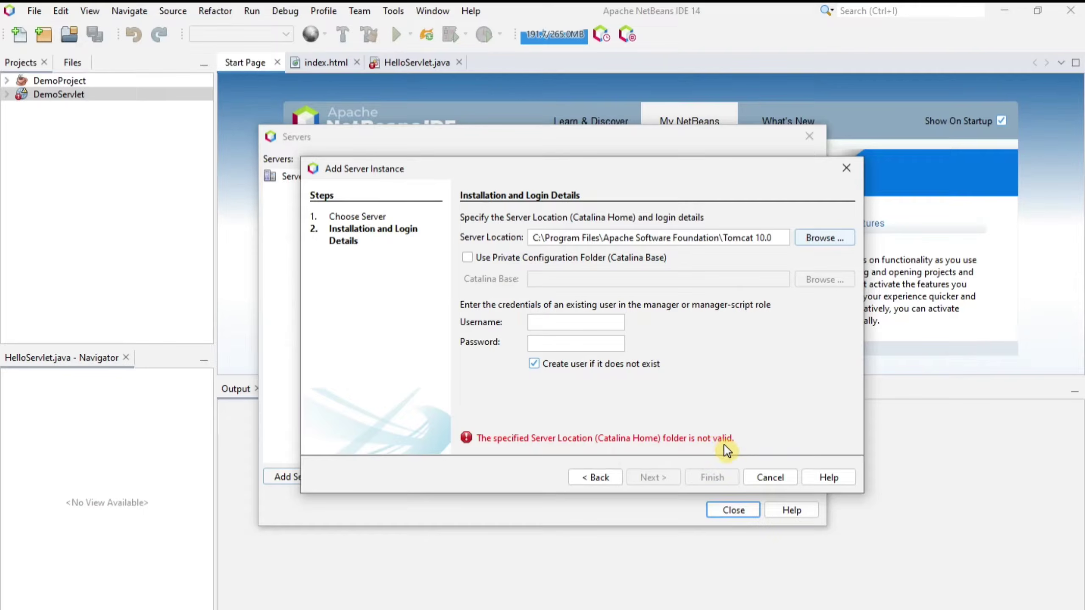
key(shift+Tab)
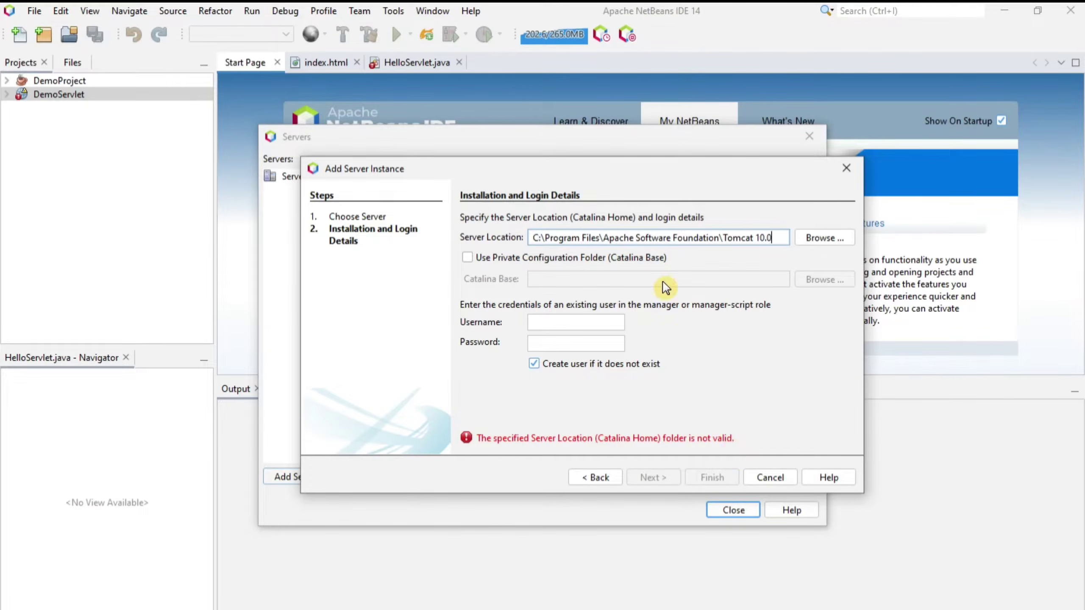
drag(538, 238, 744, 241)
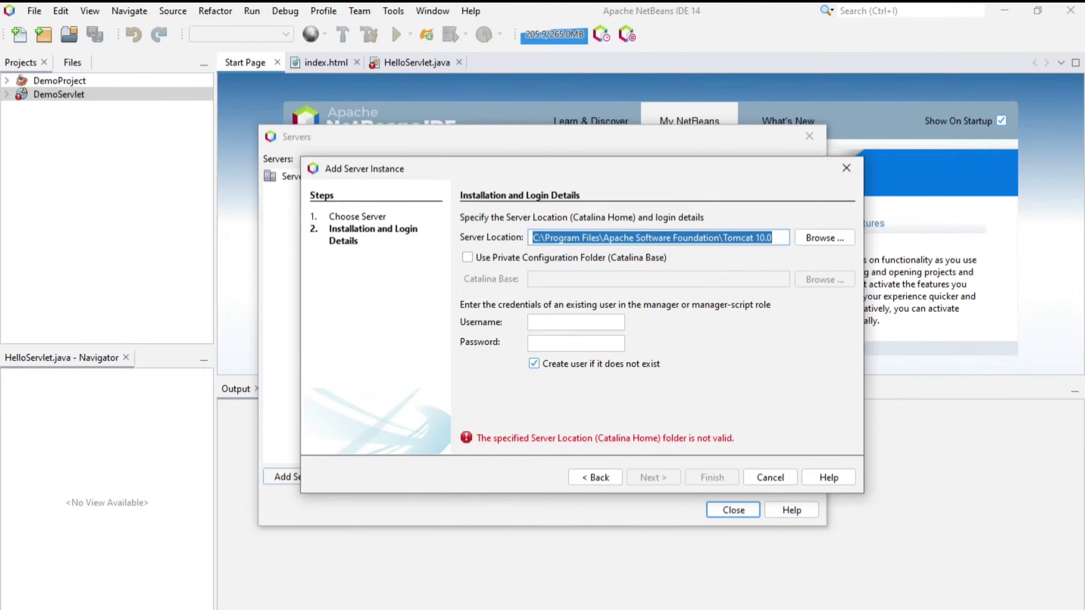
key(alt+Tab)
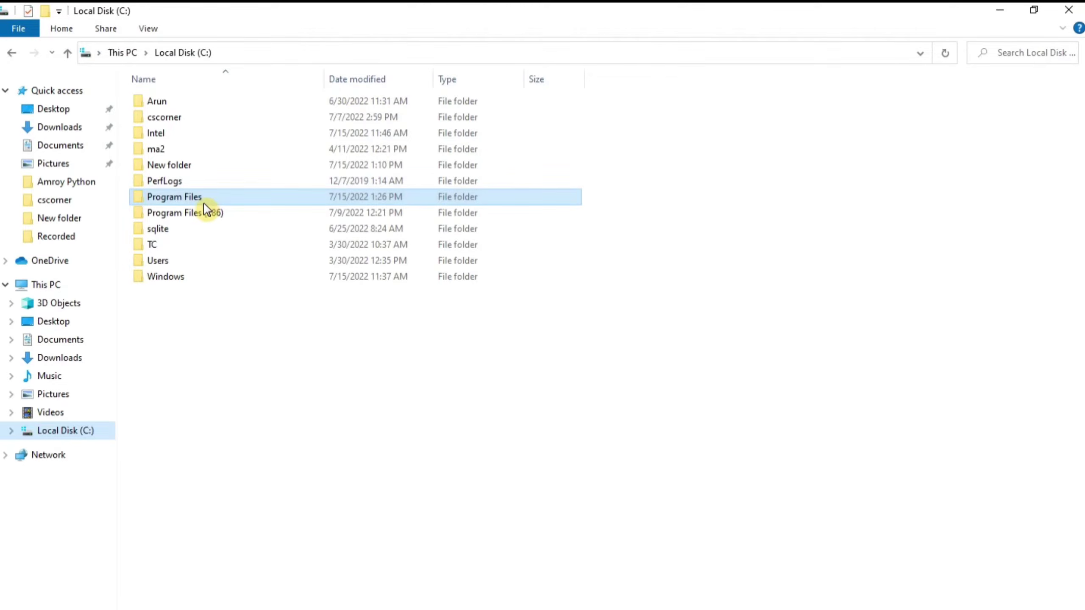
Open Program Files > Apache Software Foundation > Tomcat 10.0, granting folder access permission.
double_click(201, 203)
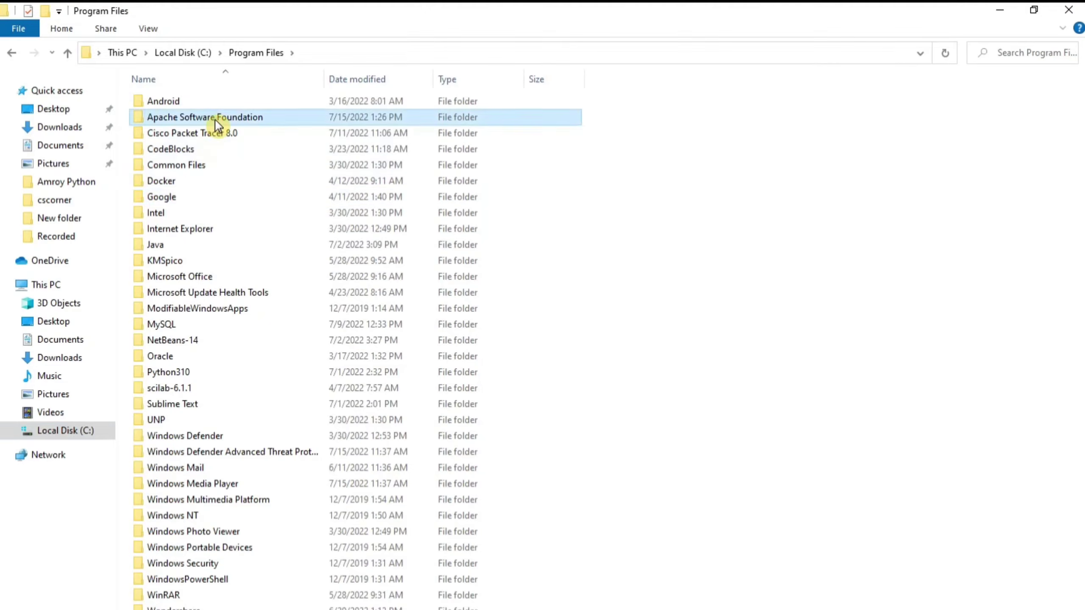
double_click(216, 117)
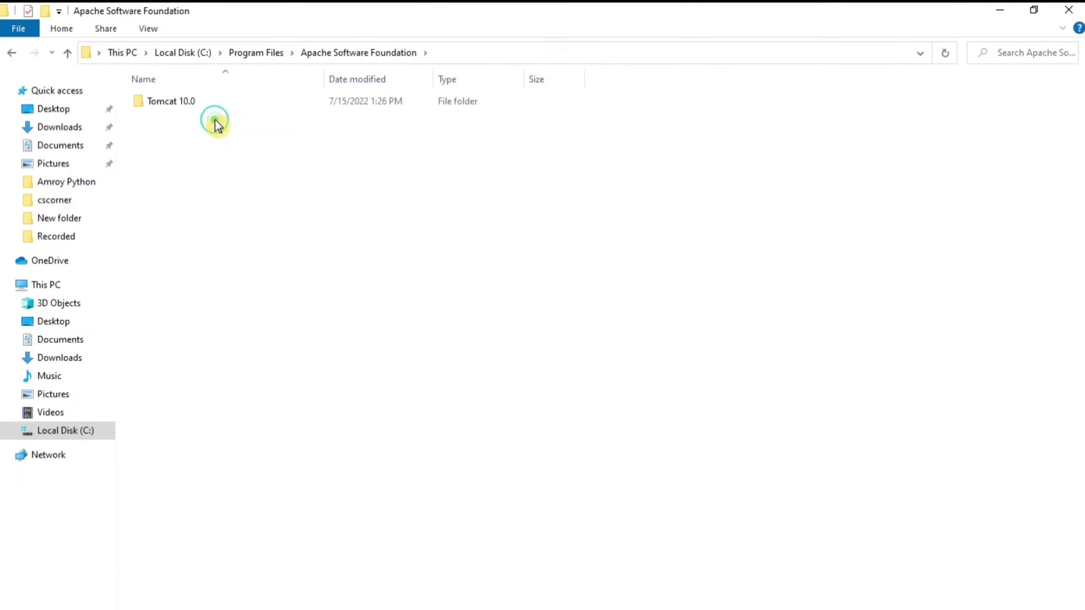
click(180, 105)
double_click(180, 105)
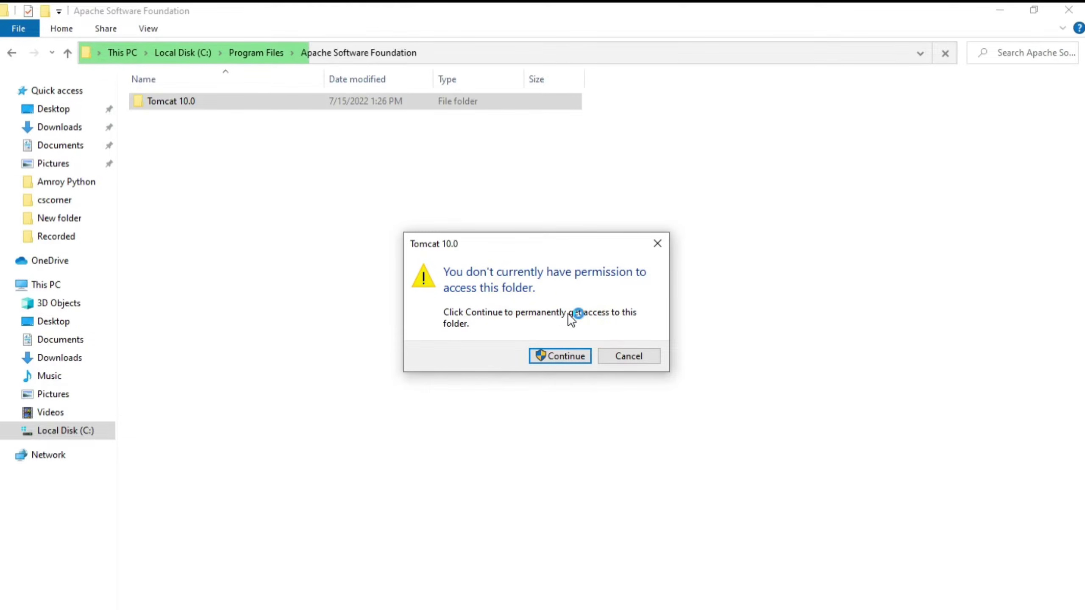
click(563, 361)
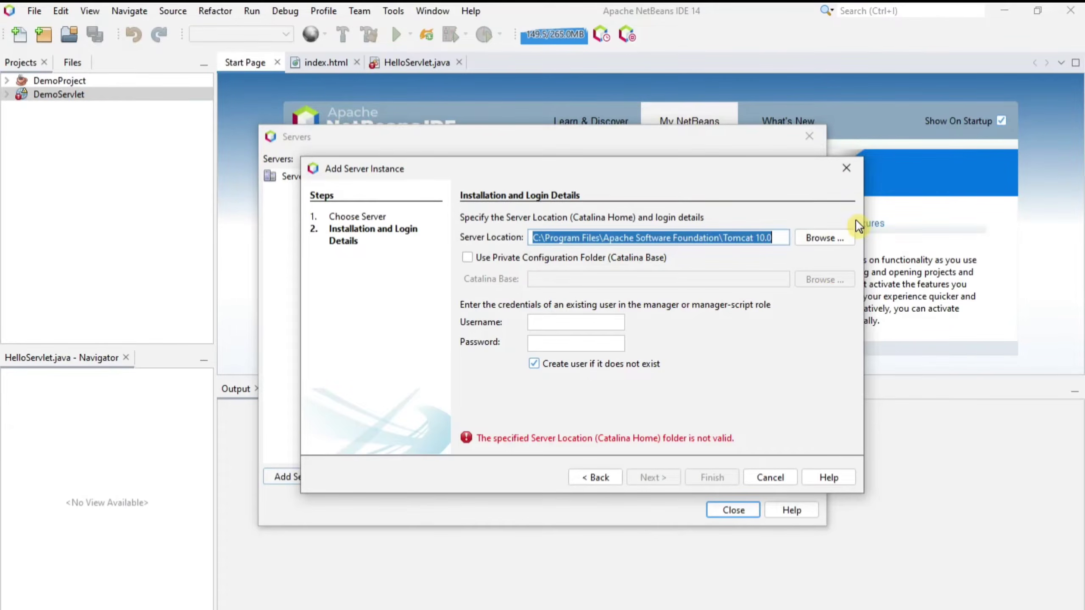
Reselect the Tomcat 10.0 folder as server location so the wizard accepts it.
click(844, 242)
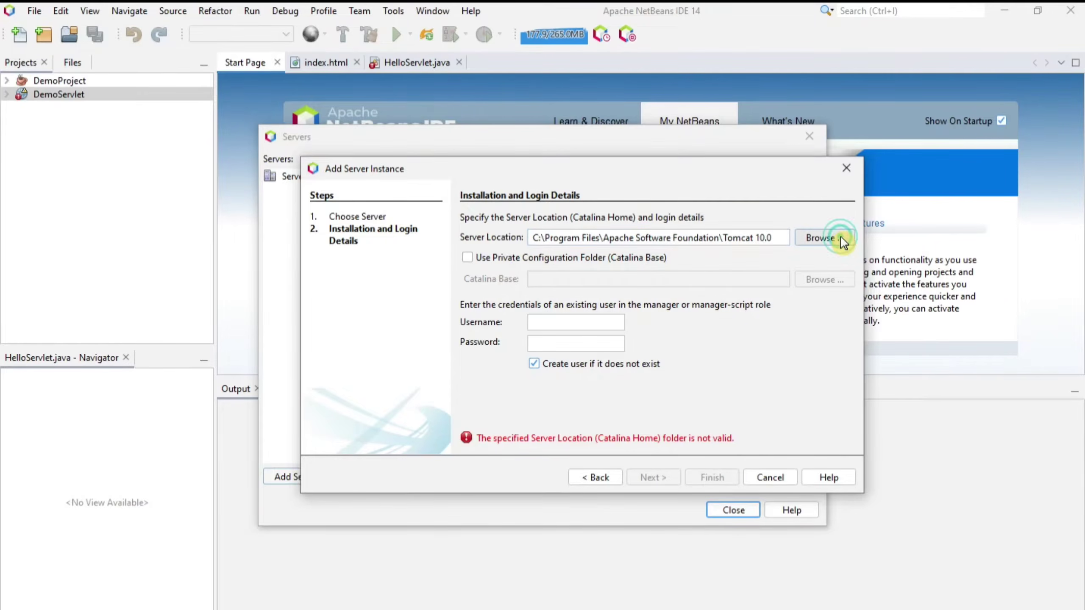
click(765, 440)
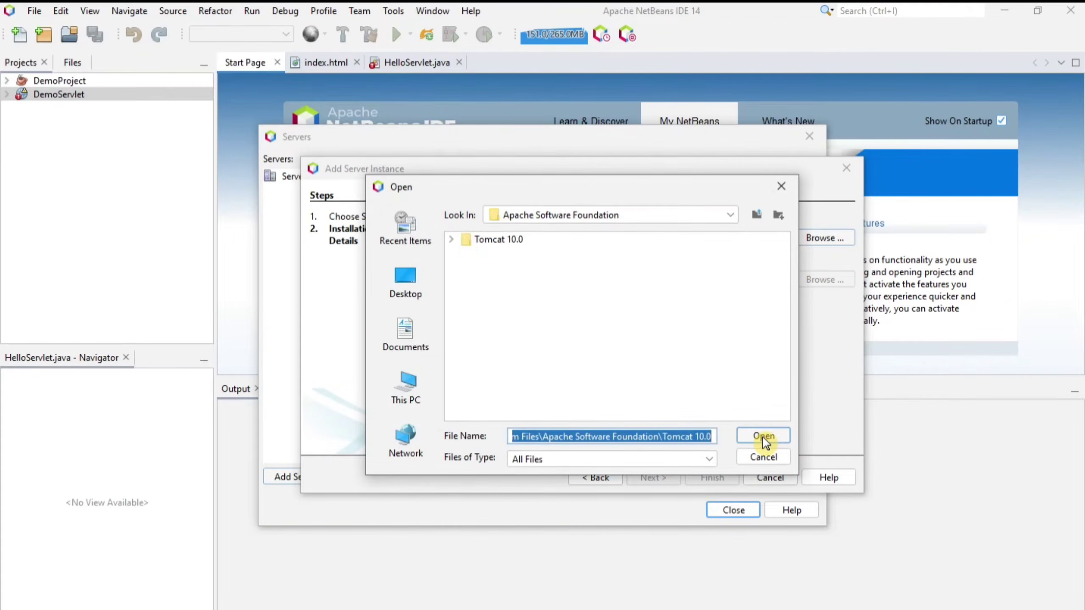
click(762, 438)
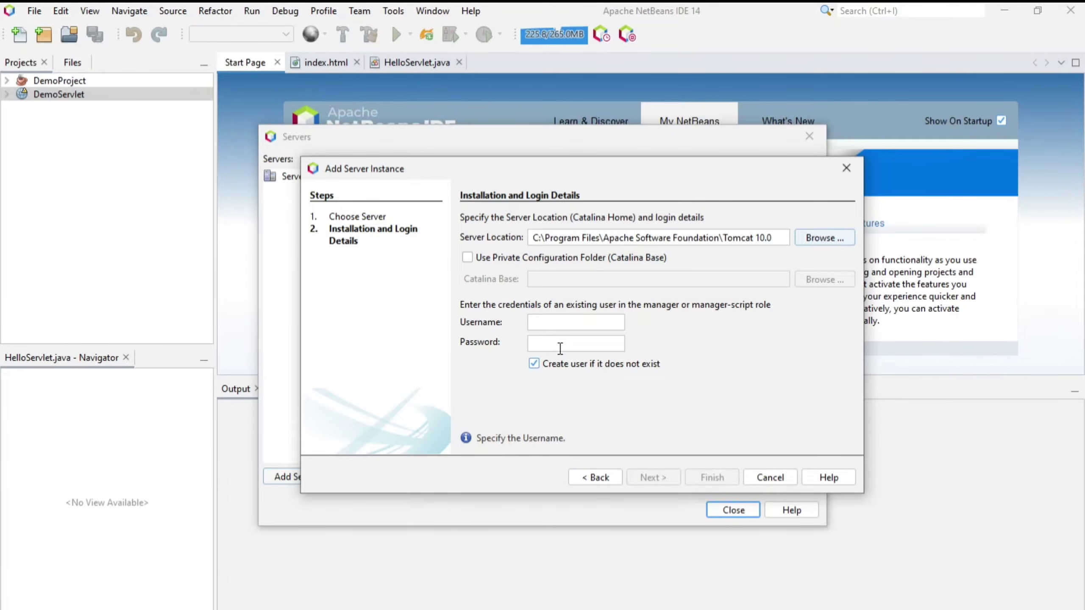
Enter the manager username and password and finish adding the Tomcat server on port 8080.
click(569, 321)
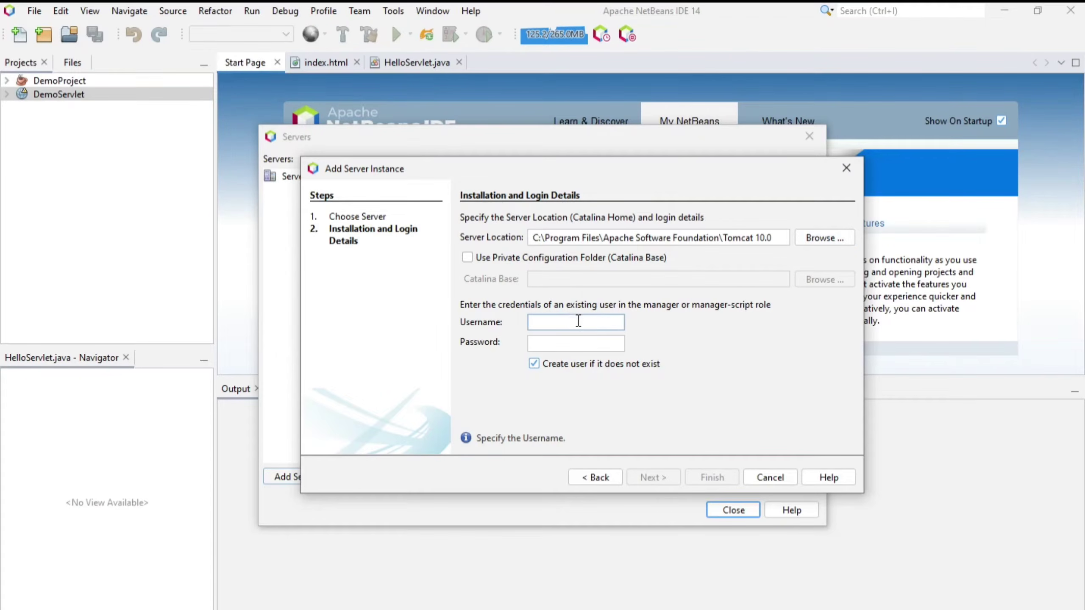
text(admin)
click(568, 345)
text(ad)
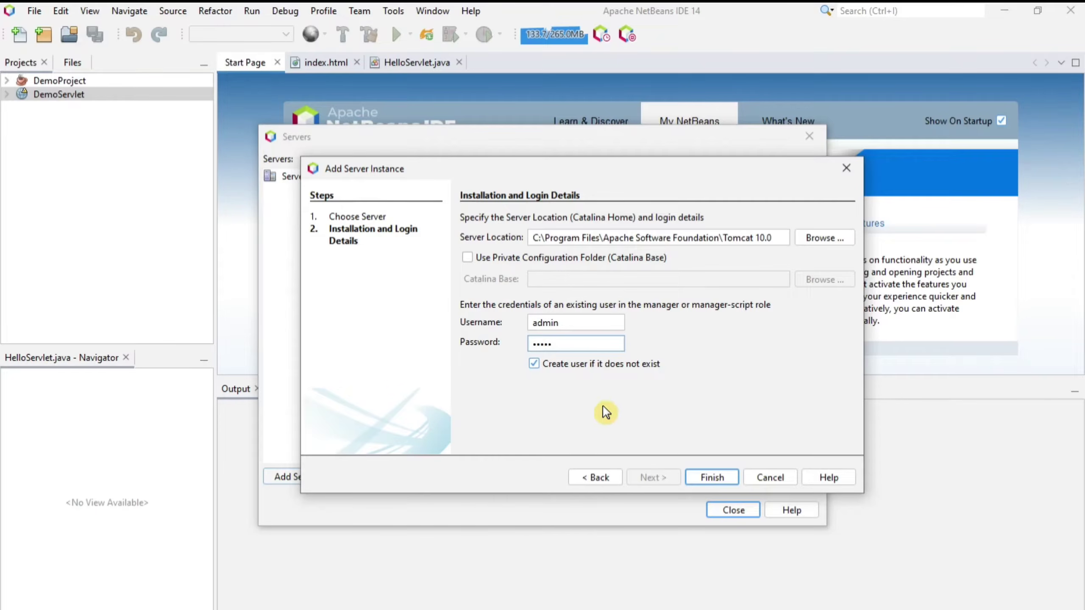
click(712, 477)
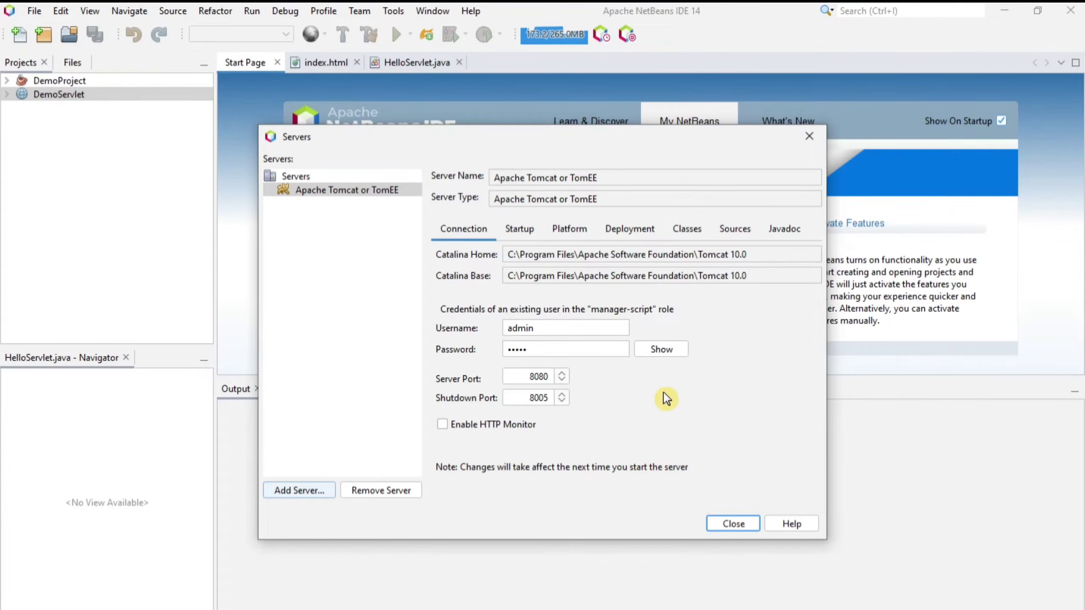
Close the Servers dialog and start a new Web Application project.
click(732, 523)
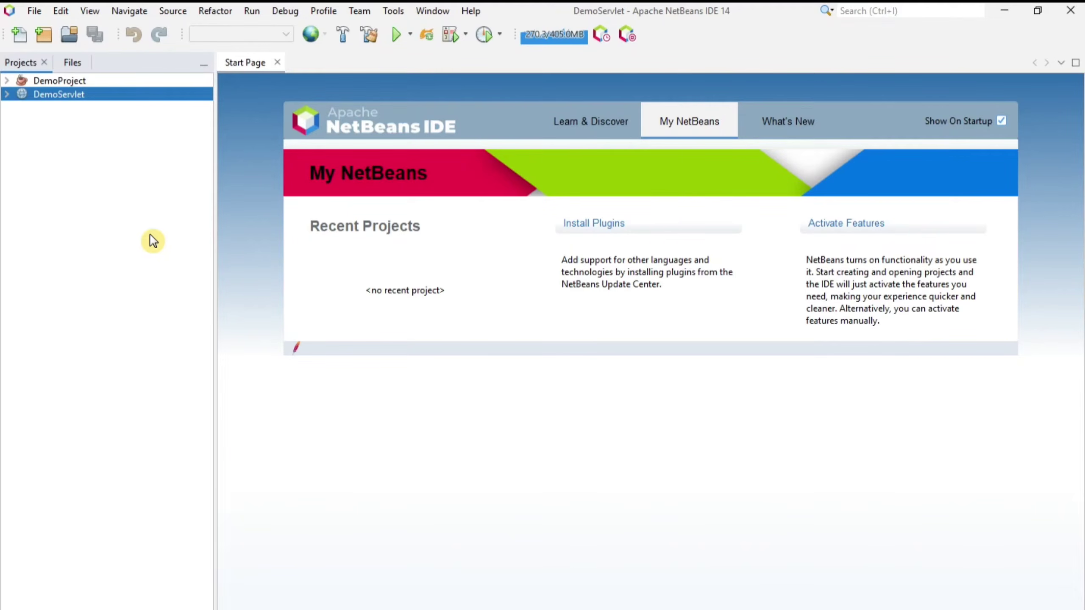
click(32, 11)
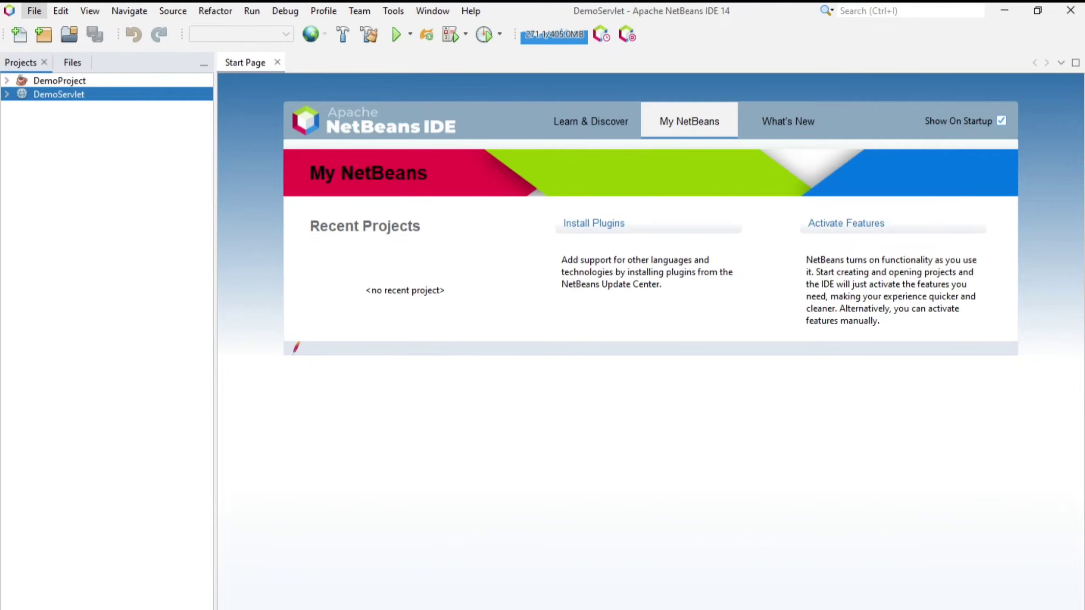
click(34, 11)
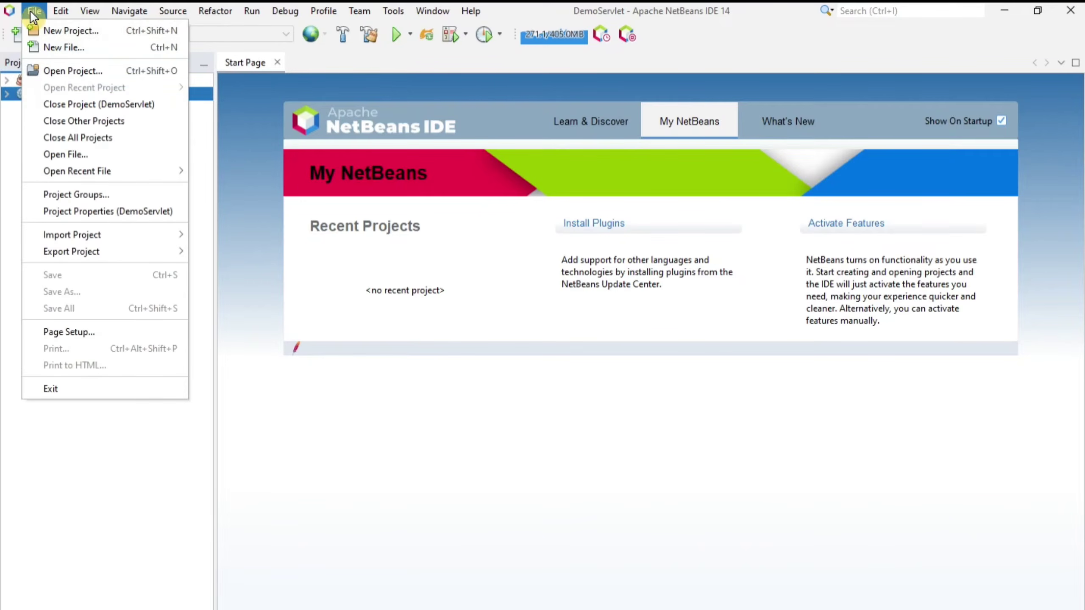
click(32, 29)
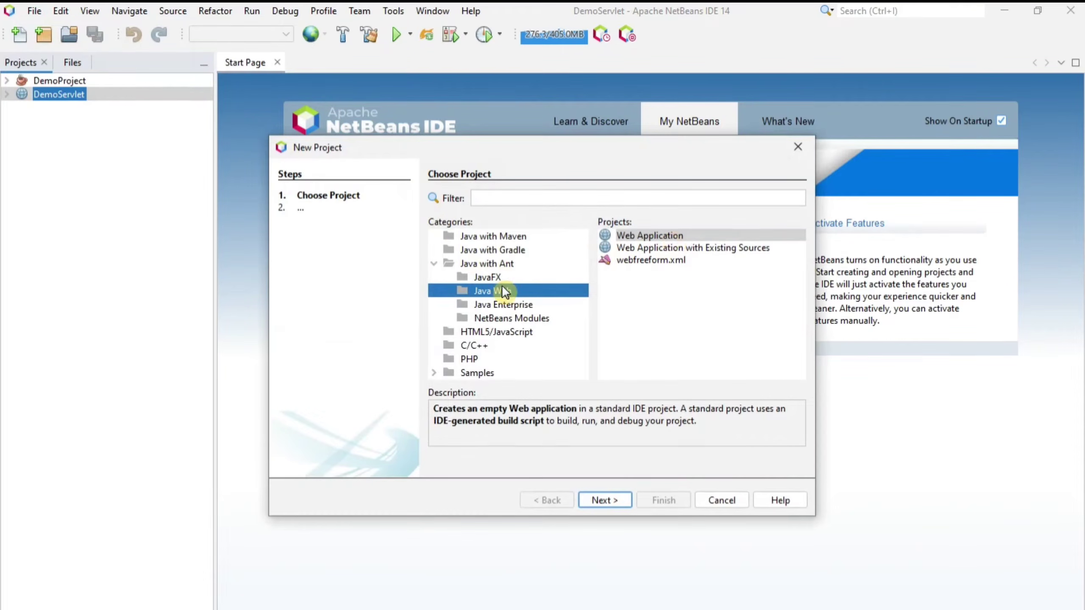
click(626, 238)
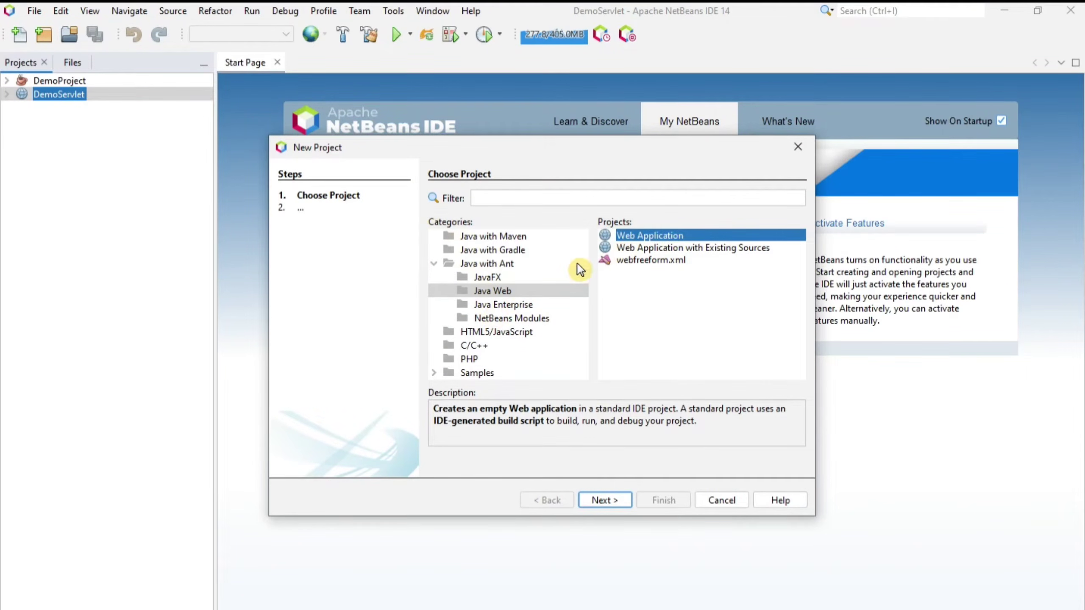
Name the project HelloApp and create it on Apache Tomcat with context path /HelloApp.
click(609, 505)
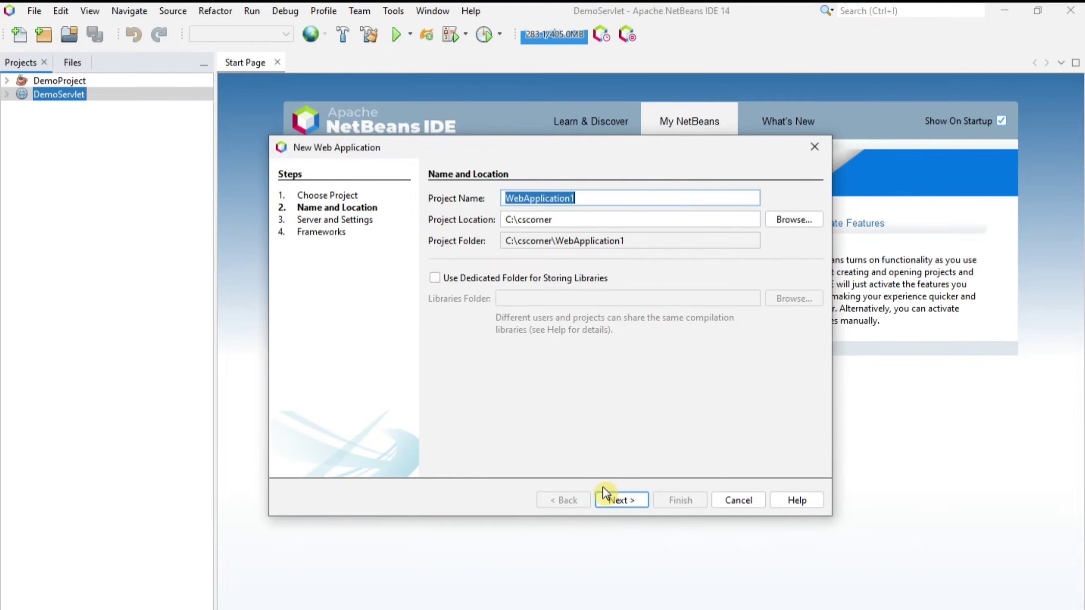
text(HelloApp)
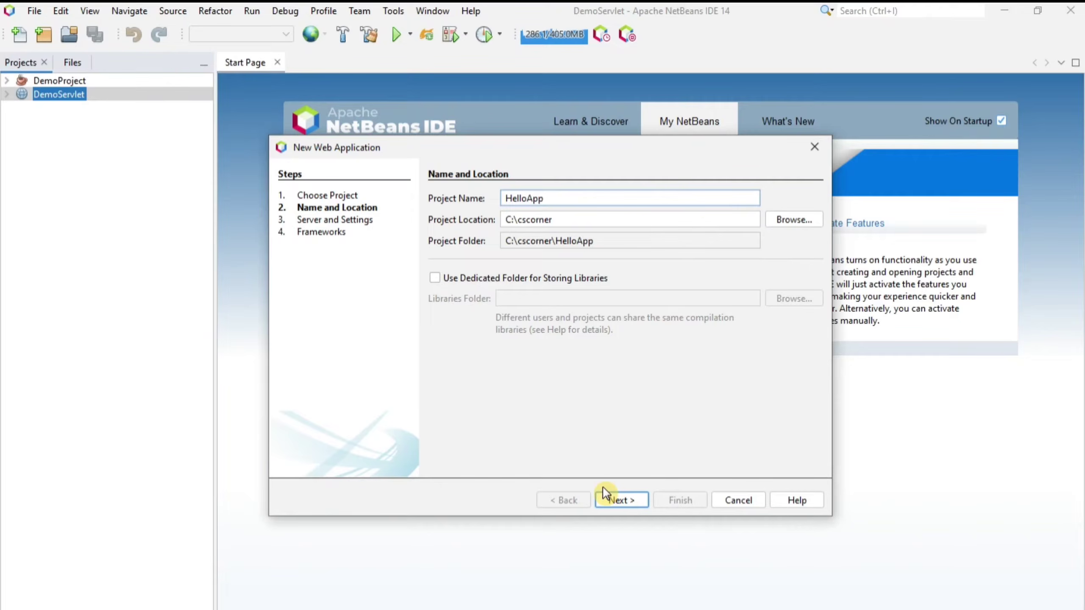
click(622, 501)
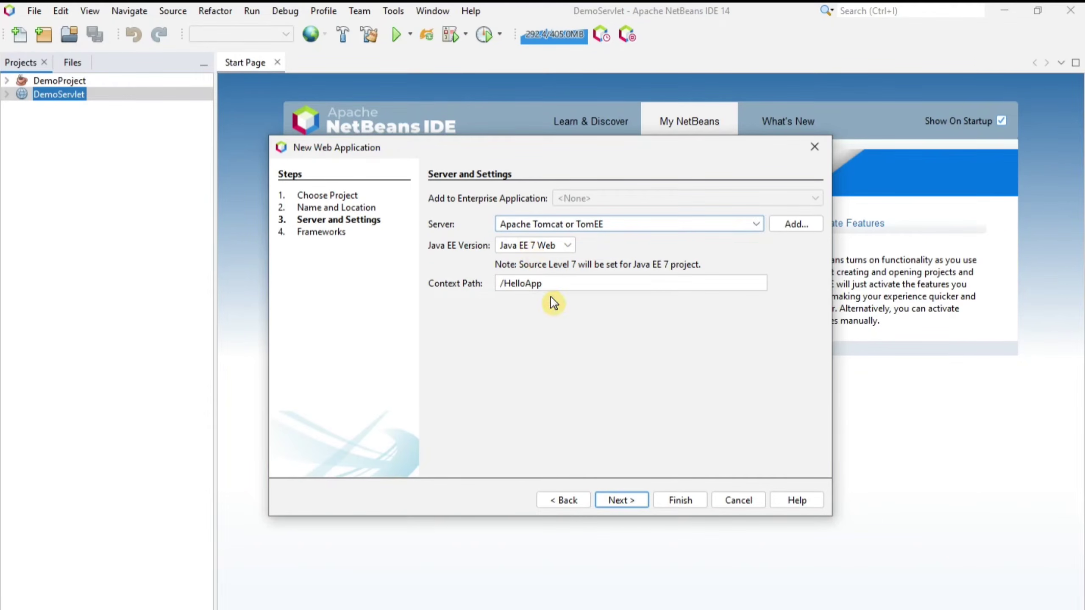
click(673, 503)
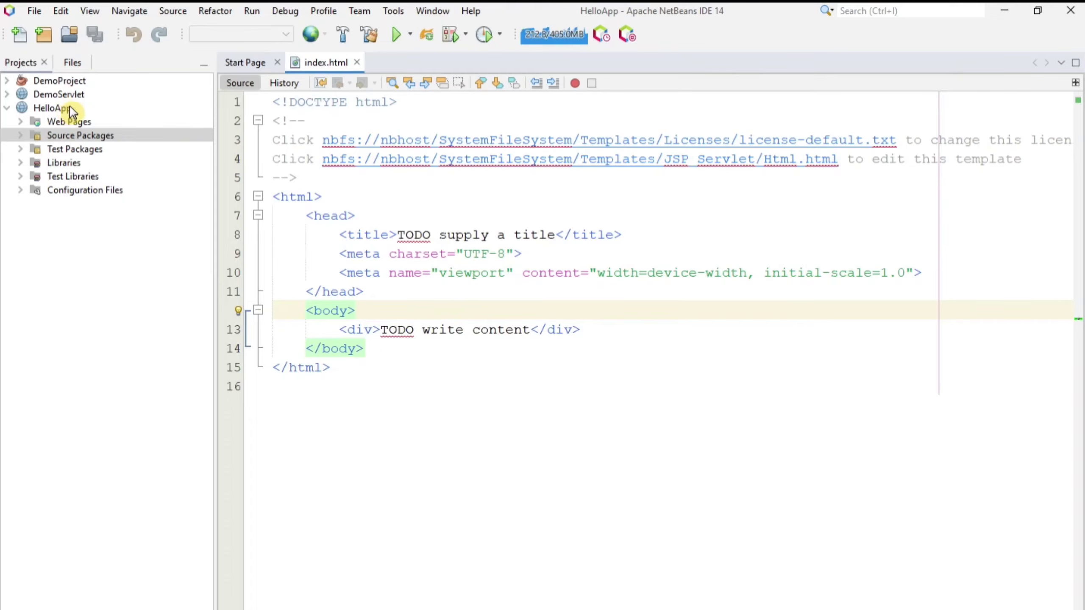
Start a new servlet from the HelloApp Source Packages context menu.
click(20, 135)
right_click(93, 151)
mouse_move(101, 151)
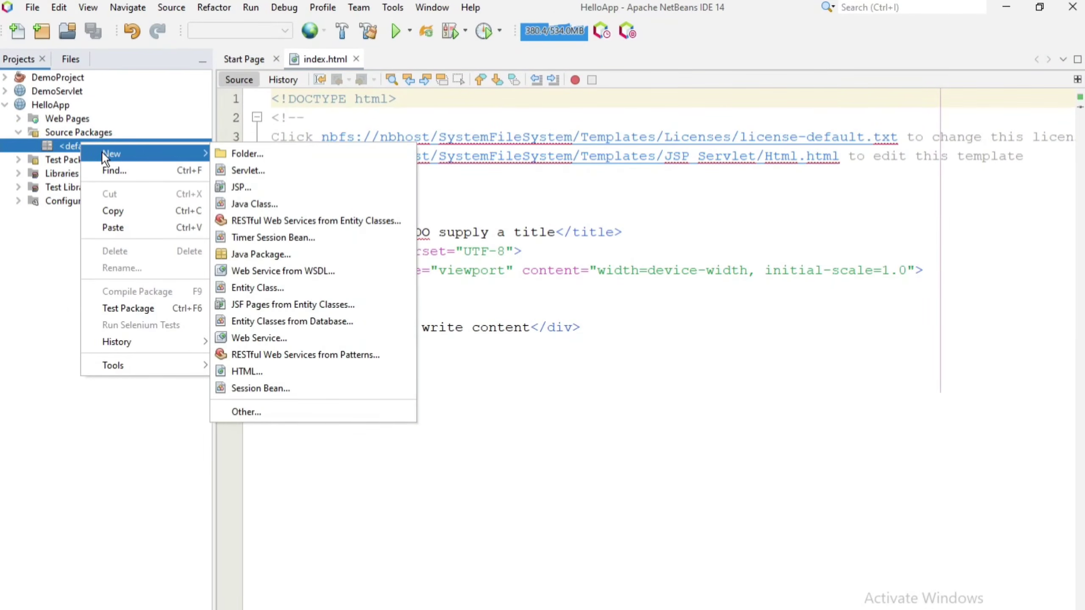
click(250, 171)
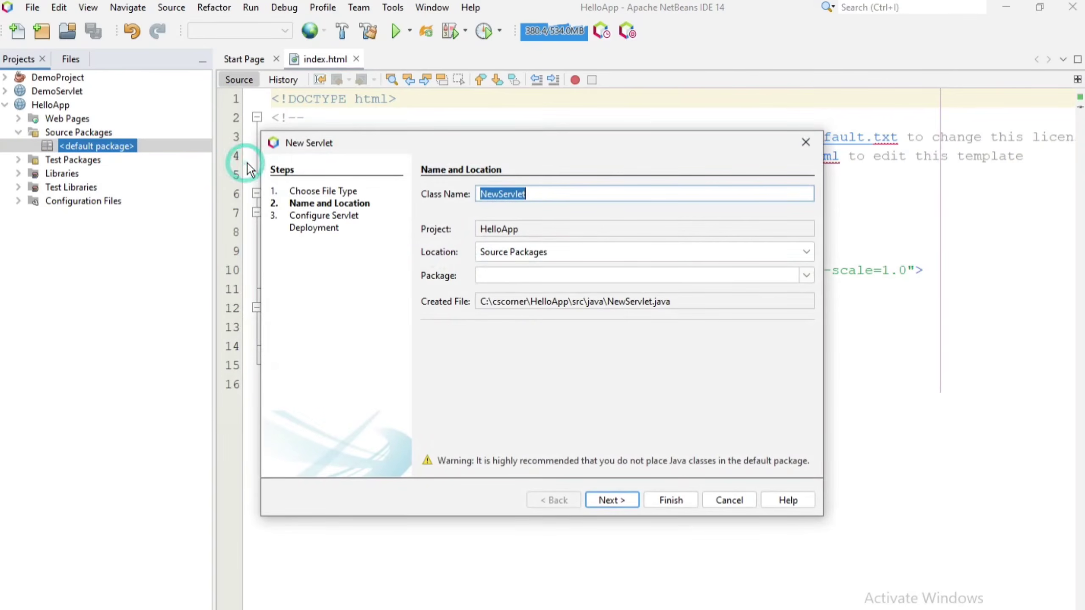
Name the servlet HelloServlet in a new package and register it in web.xml at /HelloServlet.
click(506, 190)
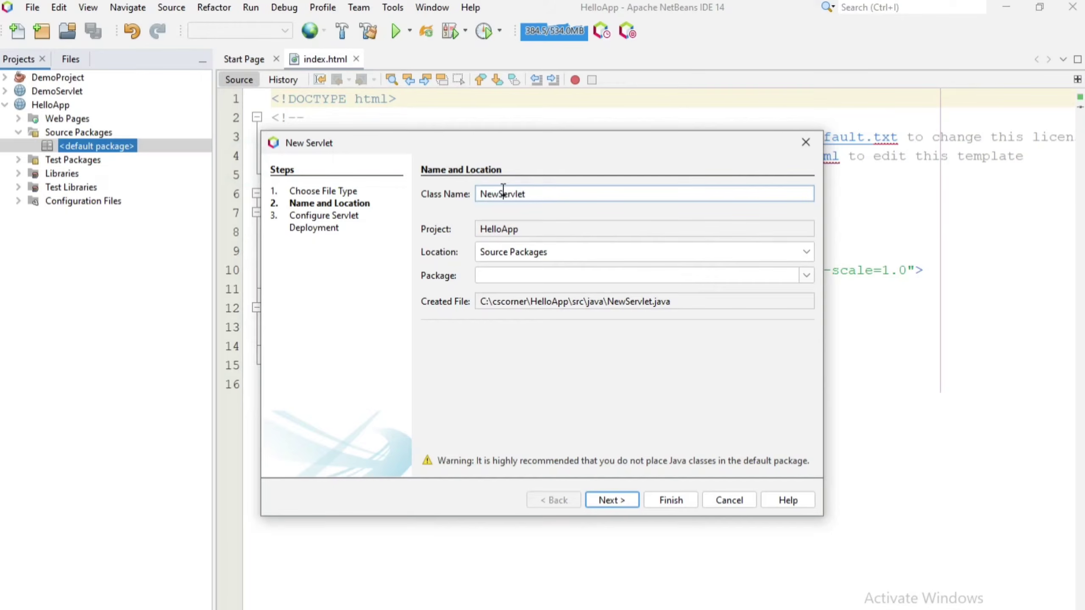
drag(498, 194, 466, 190)
text(Hello)
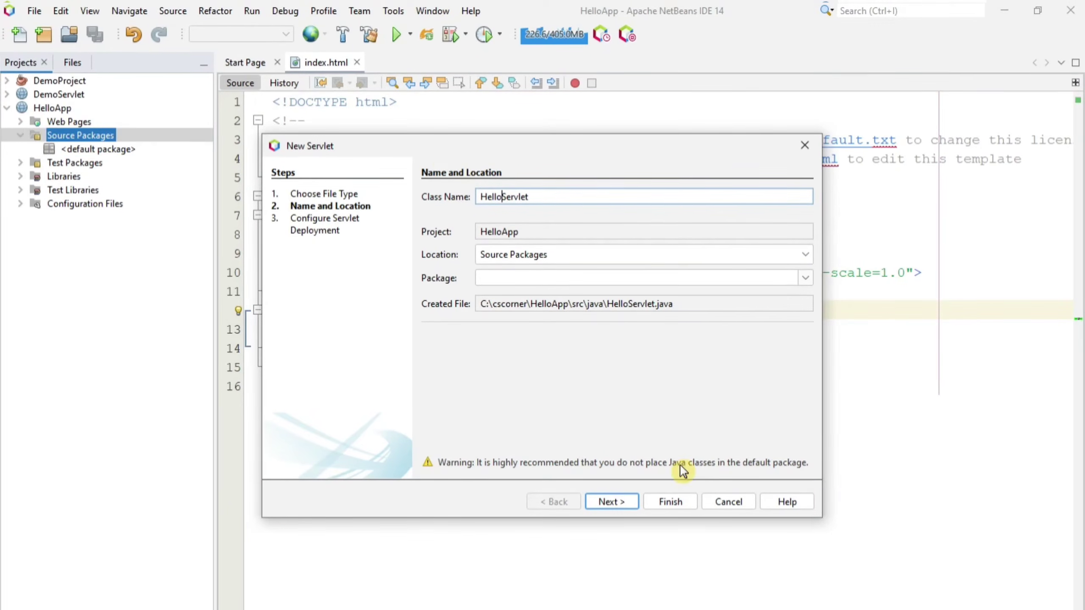
click(541, 279)
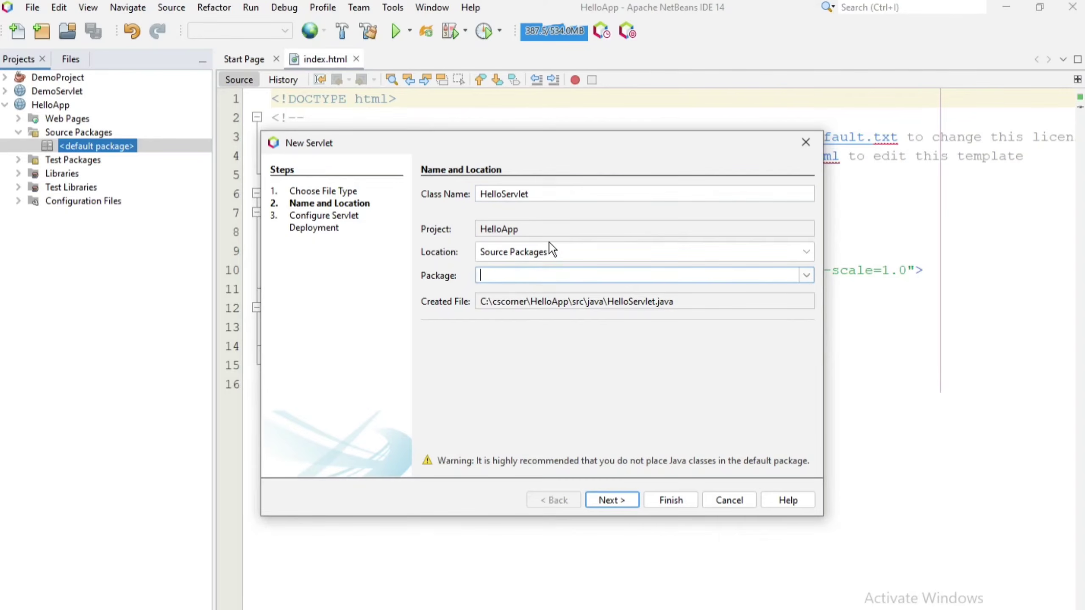
text(sunita)
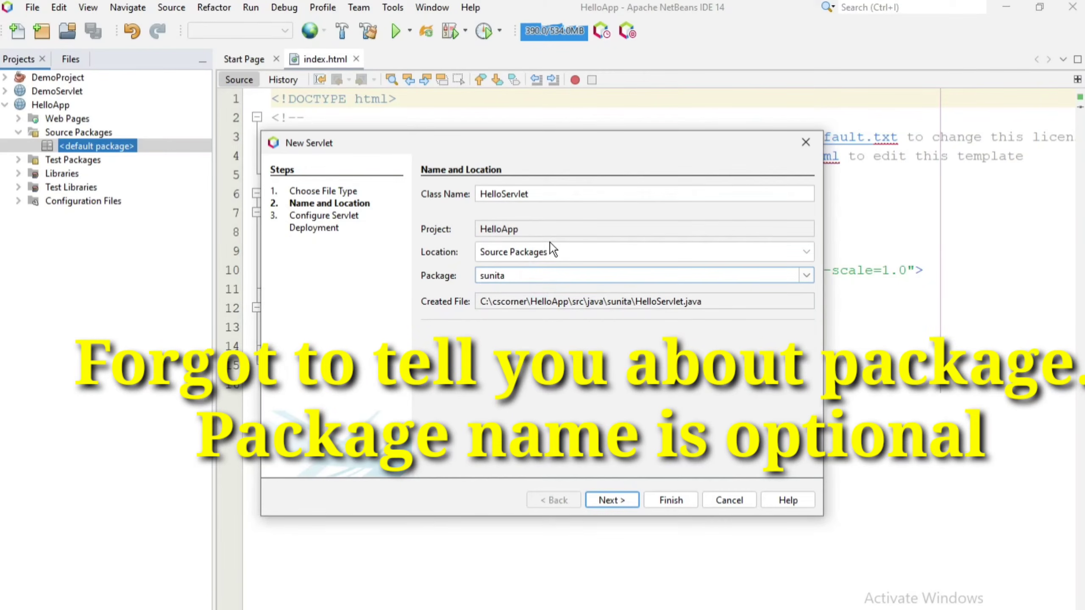
click(608, 501)
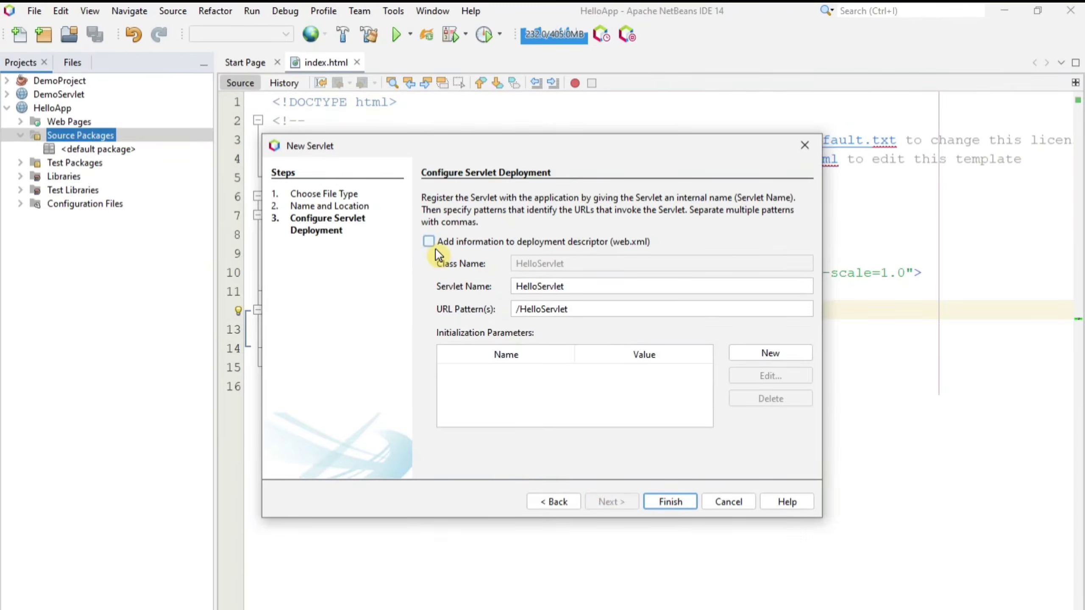
click(428, 241)
click(669, 503)
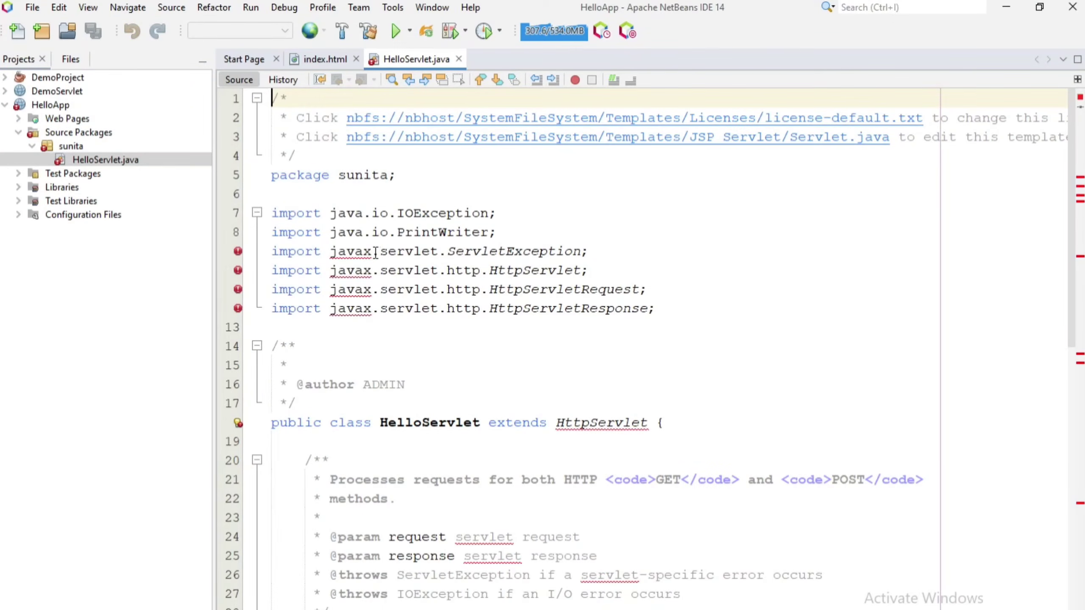
Change line 9's servlet import from javax to jakarta.
drag(375, 253, 349, 252)
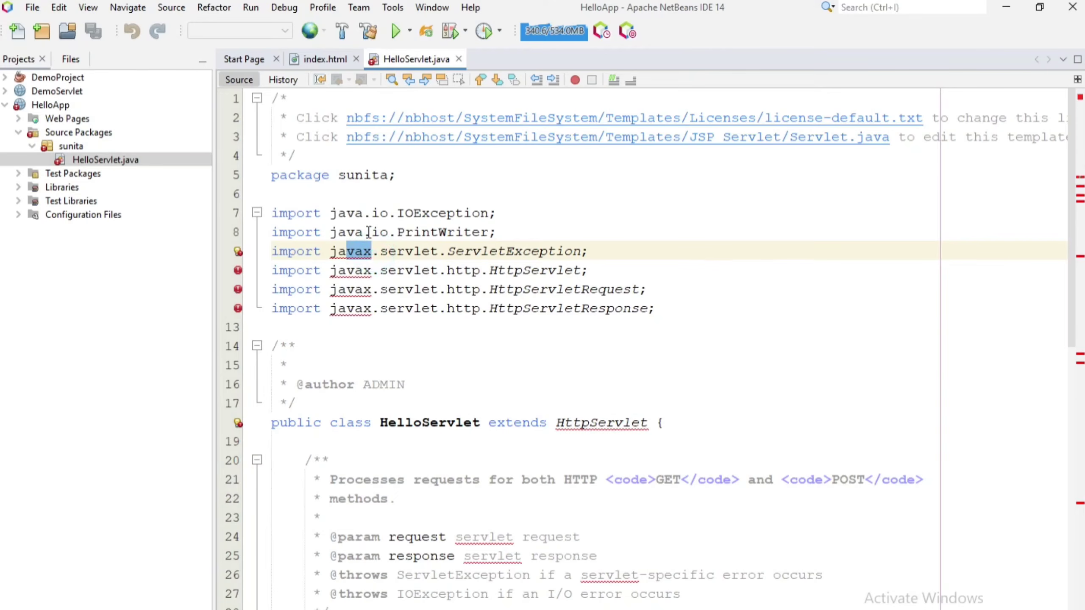
text(karta)
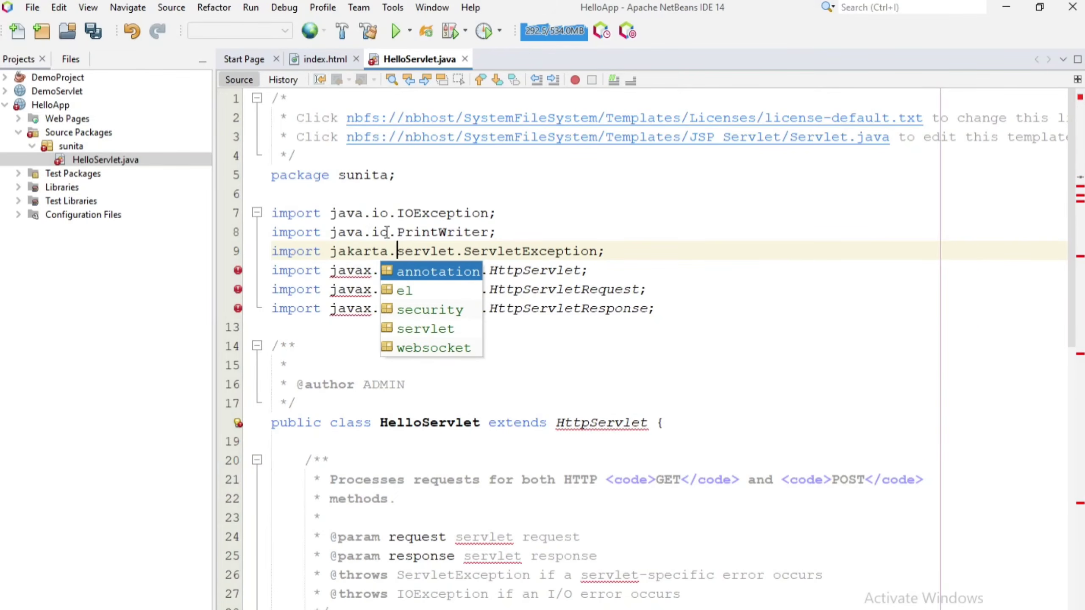
click(342, 327)
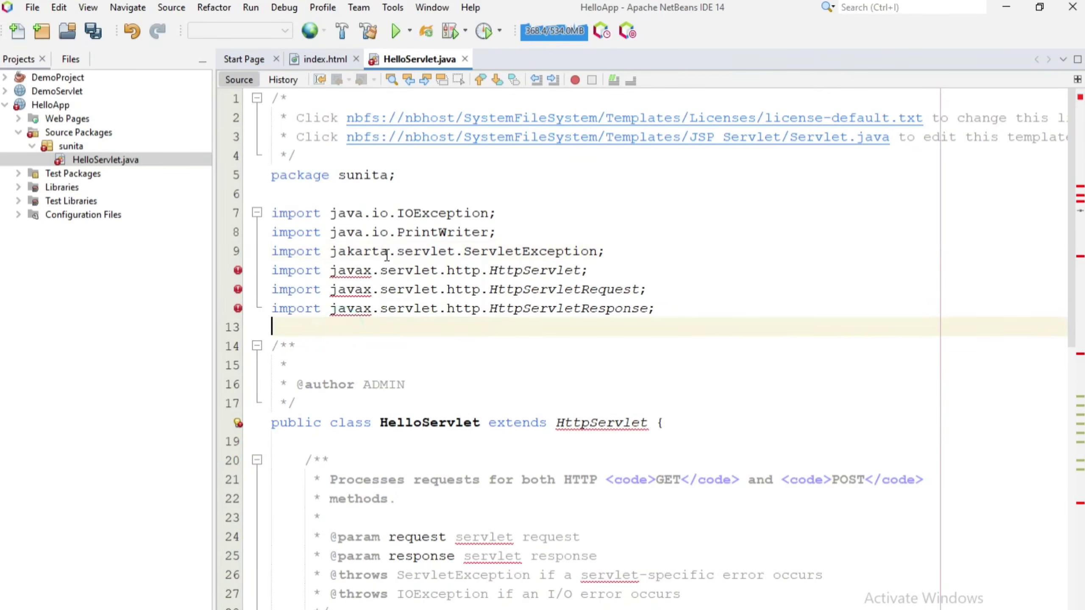
mouse_move(388, 252)
mouse_down()
mouse_move(330, 270)
mouse_move(368, 290)
mouse_move(331, 289)
mouse_move(370, 308)
mouse_move(331, 307)
mouse_up()
double_click(357, 254)
Paste jakarta over the remaining javax imports and save HelloServlet.java.
key(ctrl+c)
key(ctrl+v)
key(ctrl+v)
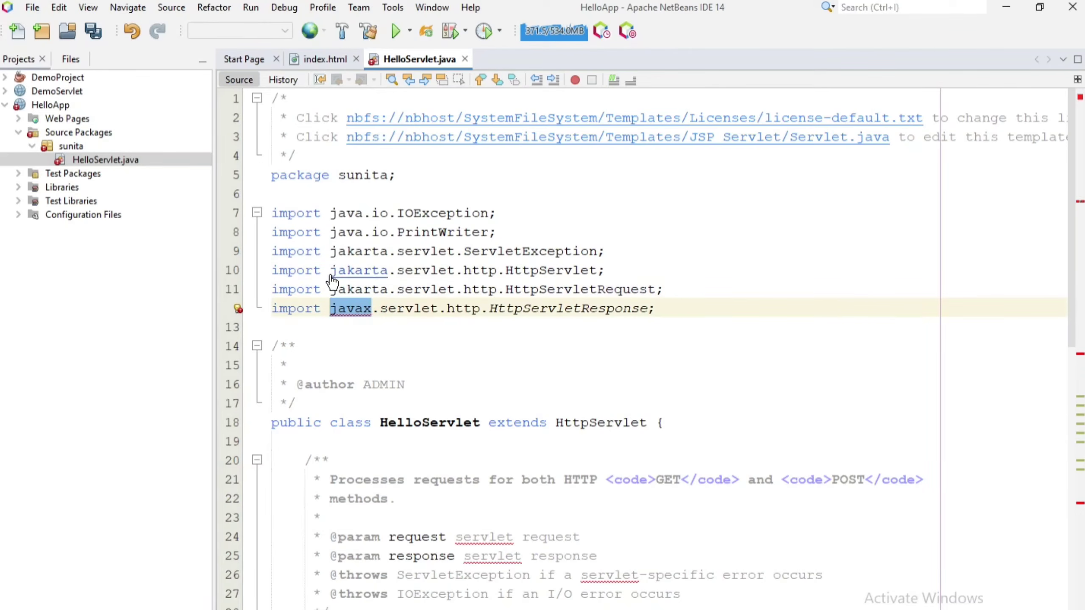
key(ctrl+v)
click(443, 382)
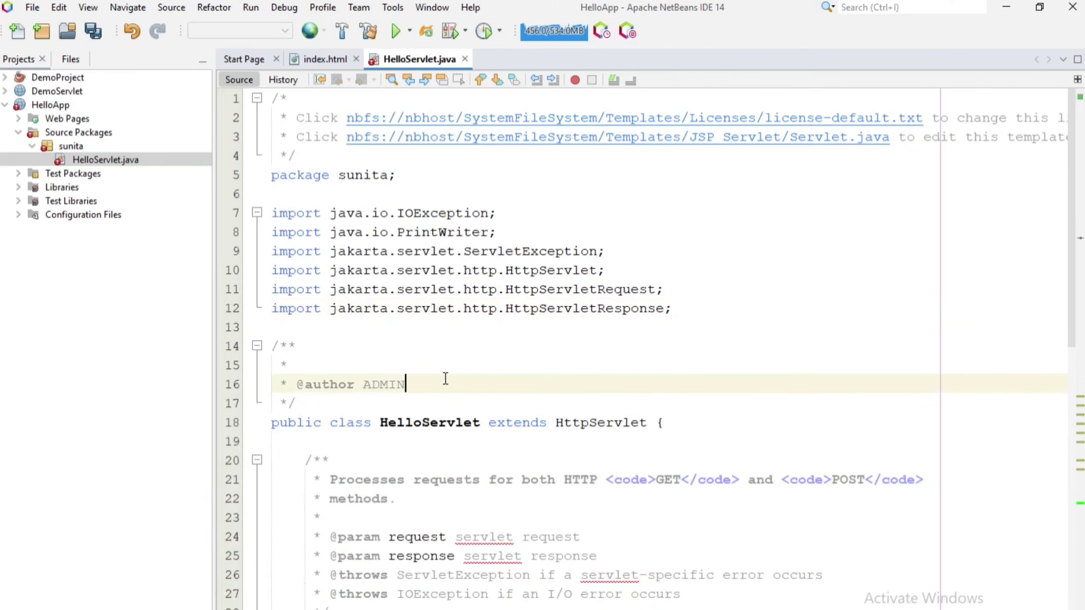
scroll(465, 406, down, 1)
scroll(488, 429, down, 2)
key(ctrl+s)
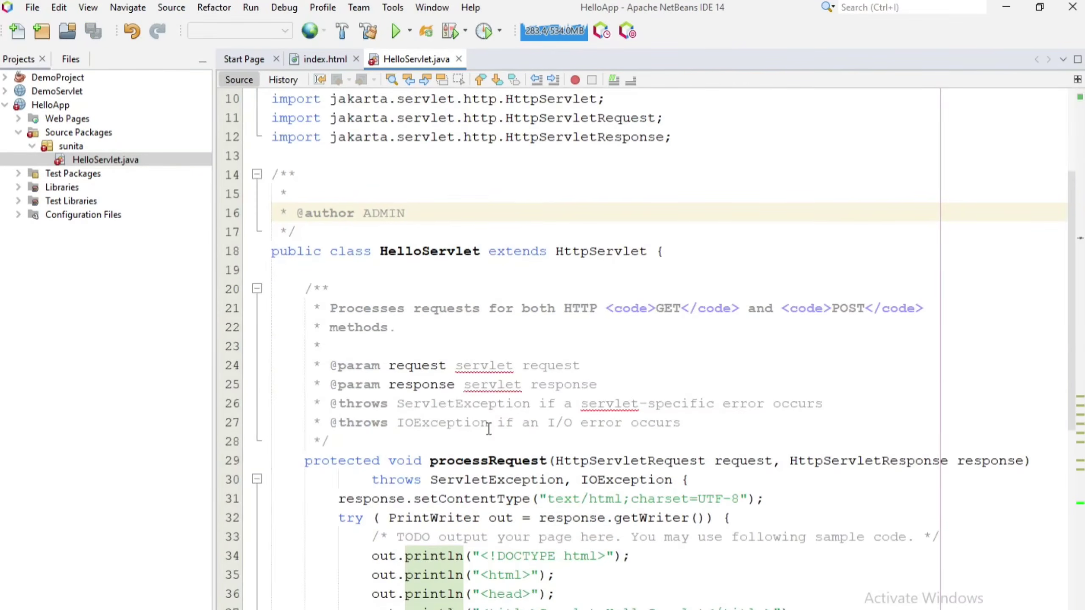
scroll(489, 428, up, 3)
Run HelloServlet.java with execution URI /HelloServlet, opening localhost:8080/HelloApp/HelloServlet in the browser.
right_click(75, 157)
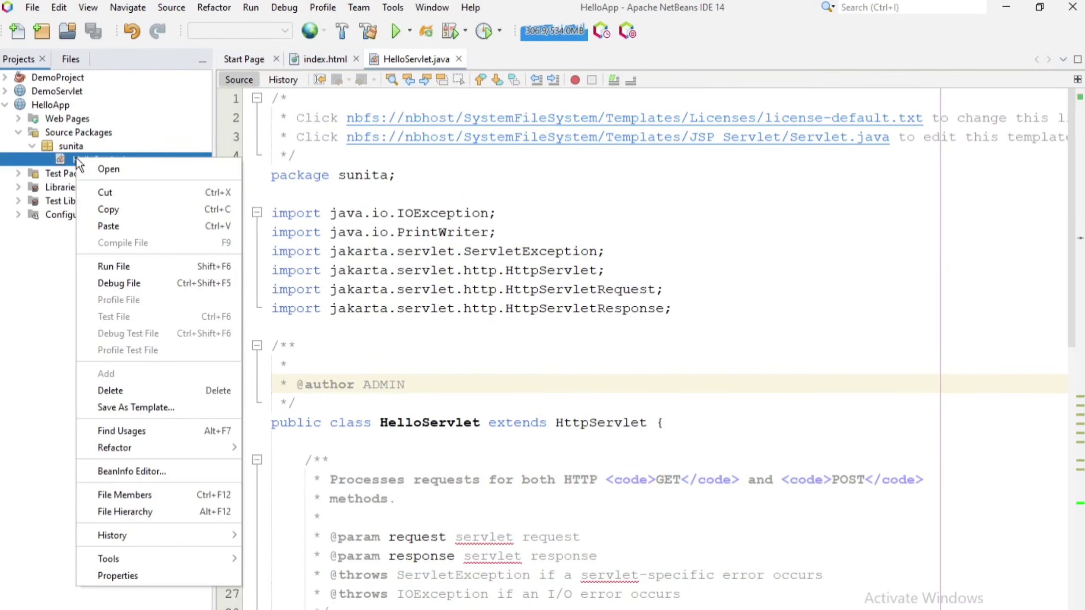
click(129, 263)
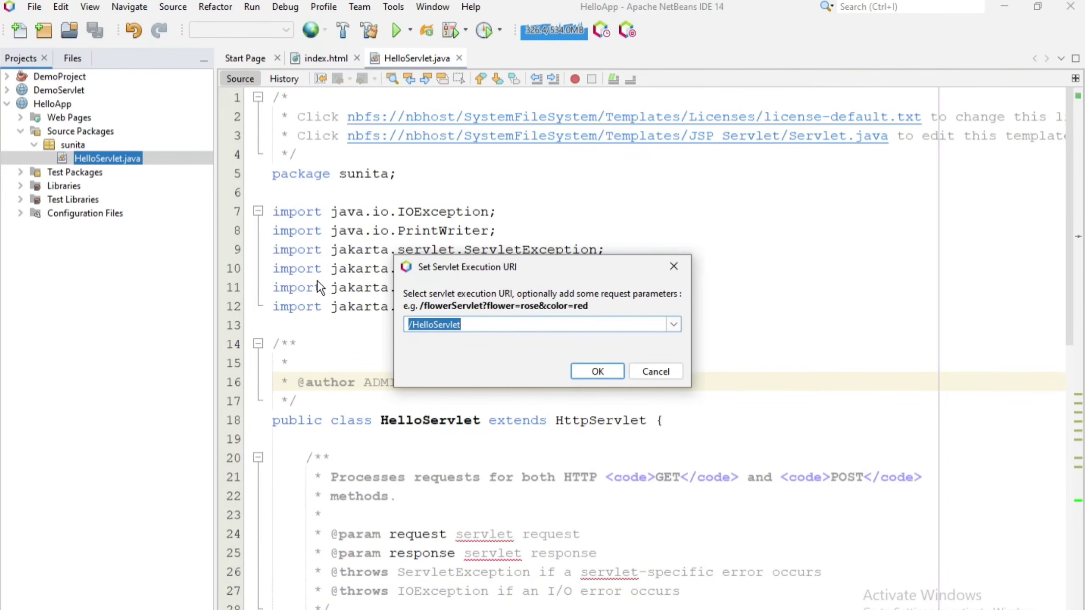
click(597, 370)
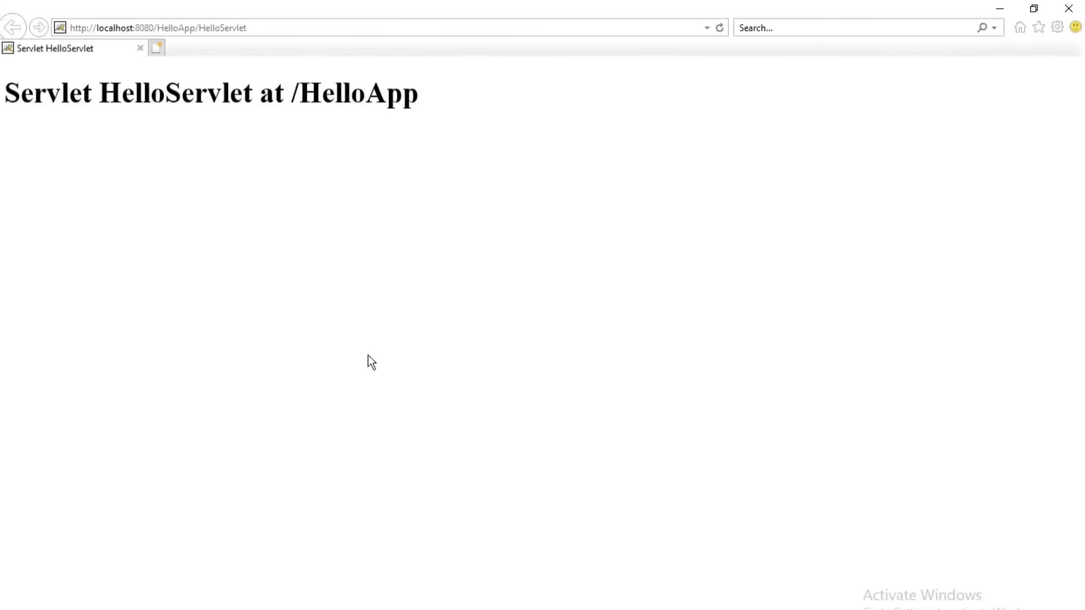
click(121, 28)
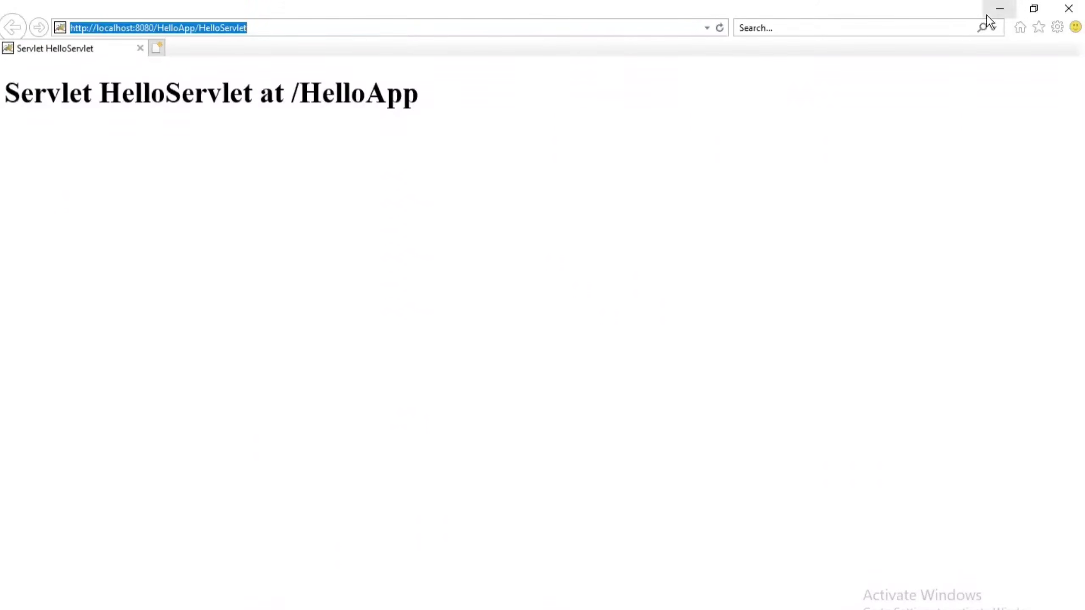
Close the browser and review HelloServlet.java's processRequest println output code.
click(1071, 9)
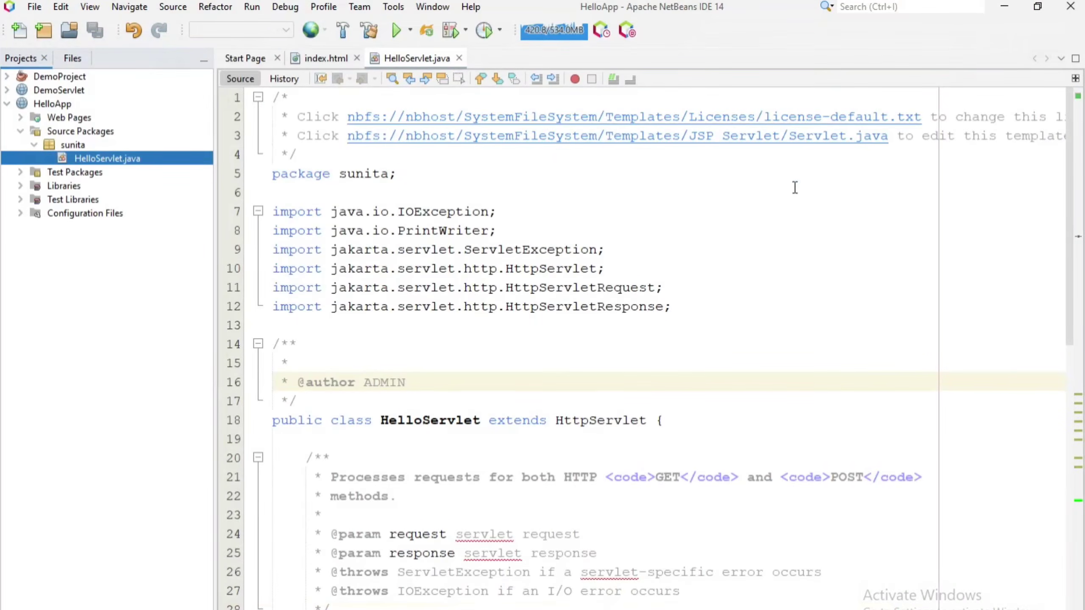
scroll(449, 167, down, 6)
click(421, 451)
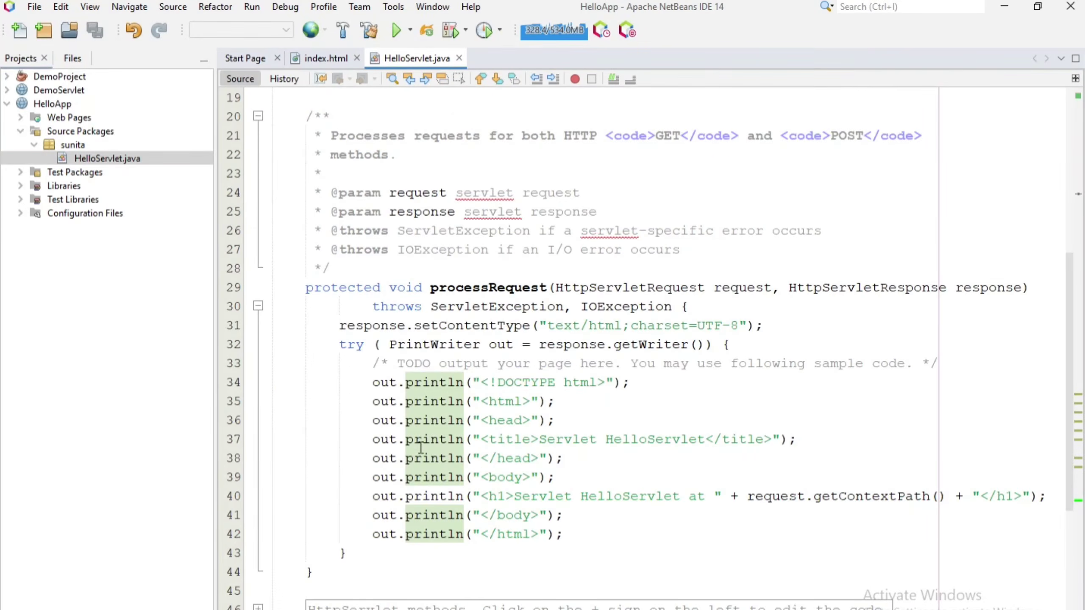
scroll(421, 447, down, 3)
scroll(420, 447, up, 8)
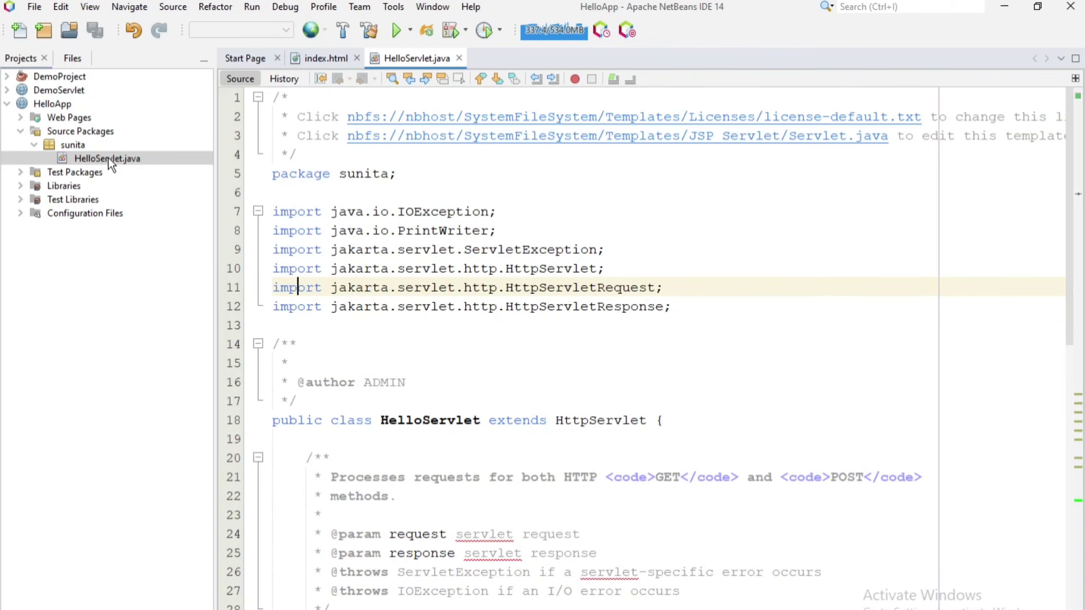
scroll(351, 398, down, 2)
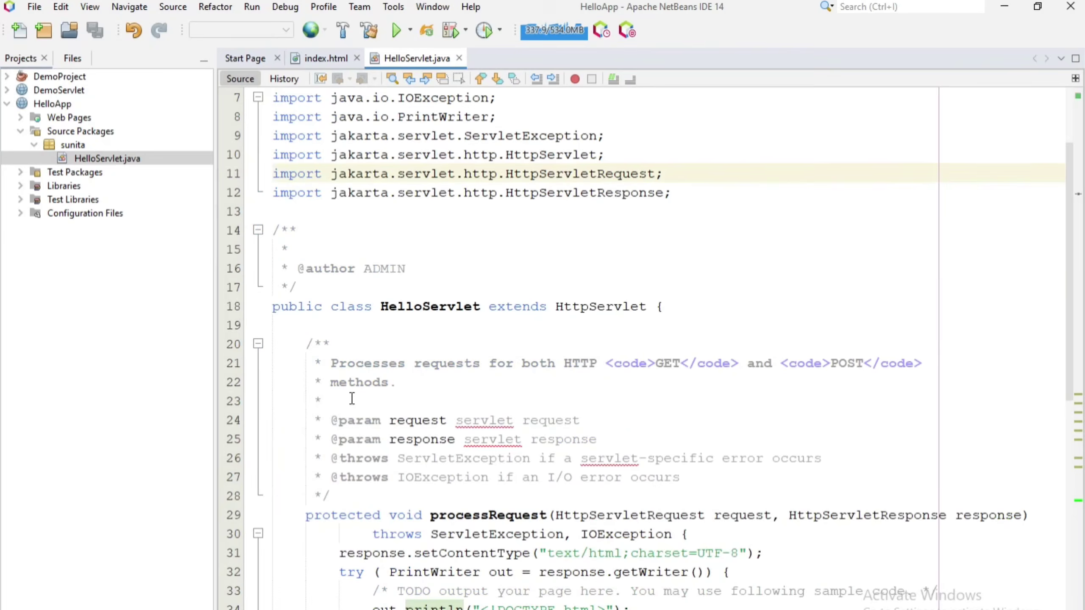
scroll(352, 398, up, 2)
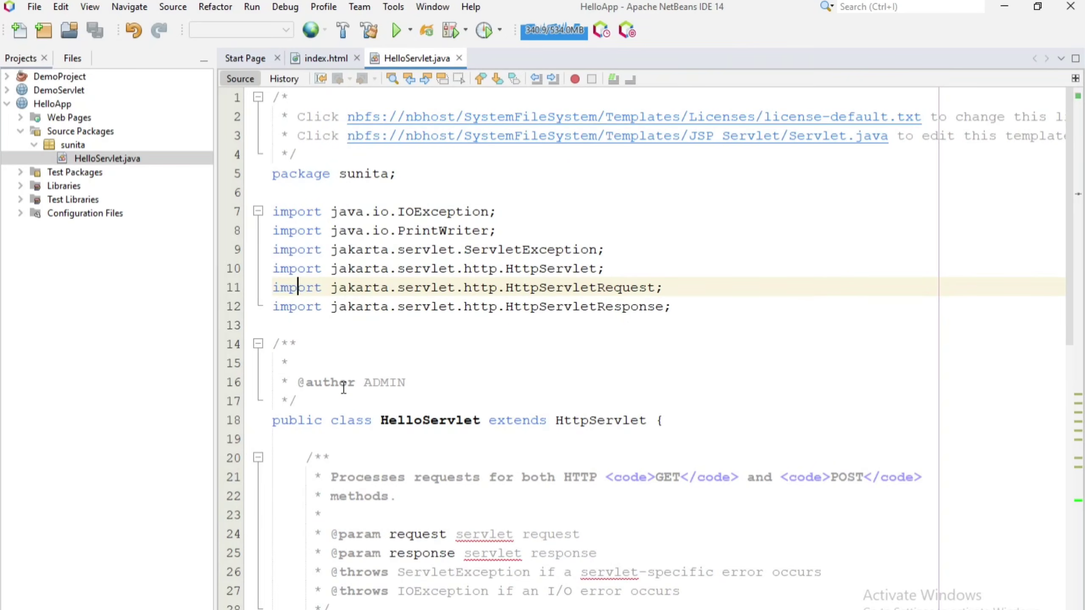